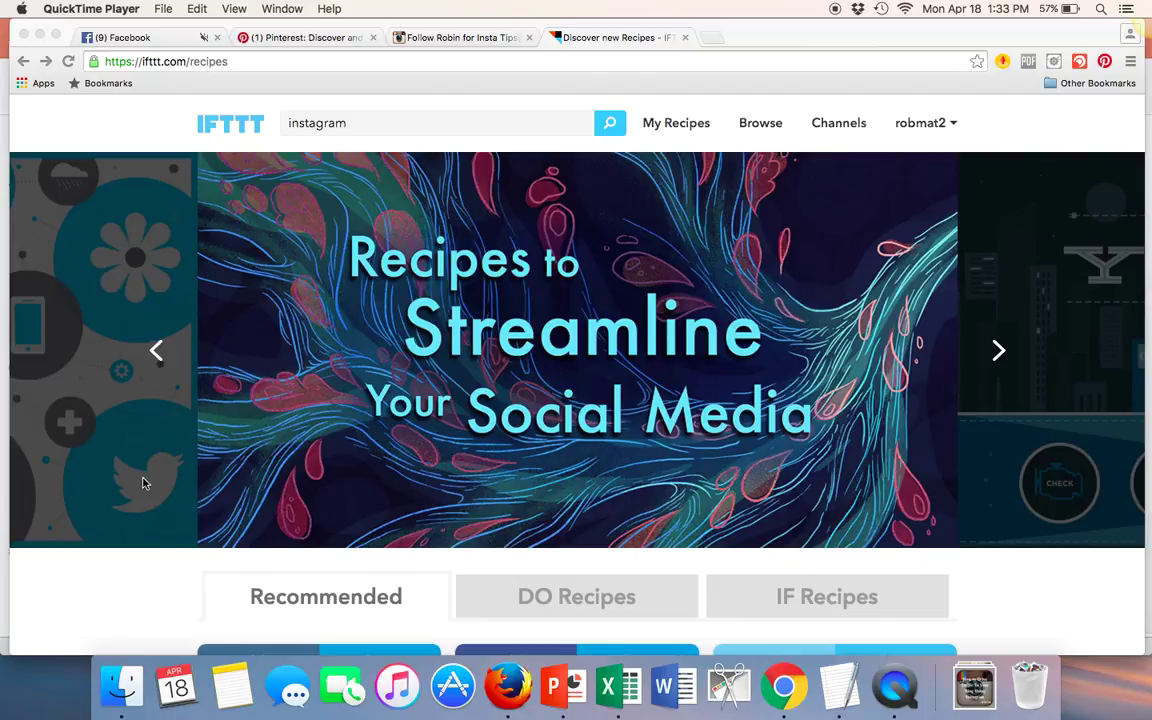
- Scroll down the IFTTT Recipes discovery page through the recommended recipe cards
{"action": "scroll", "coordinate": [141, 481], "scroll_direction": "down", "scroll_amount": 4}
{"action": "scroll", "coordinate": [142, 482], "scroll_direction": "down", "scroll_amount": 4}
{"action": "scroll", "coordinate": [143, 484], "scroll_direction": "down", "scroll_amount": 2}
{"action": "scroll", "coordinate": [143, 484], "scroll_direction": "down", "scroll_amount": 3}
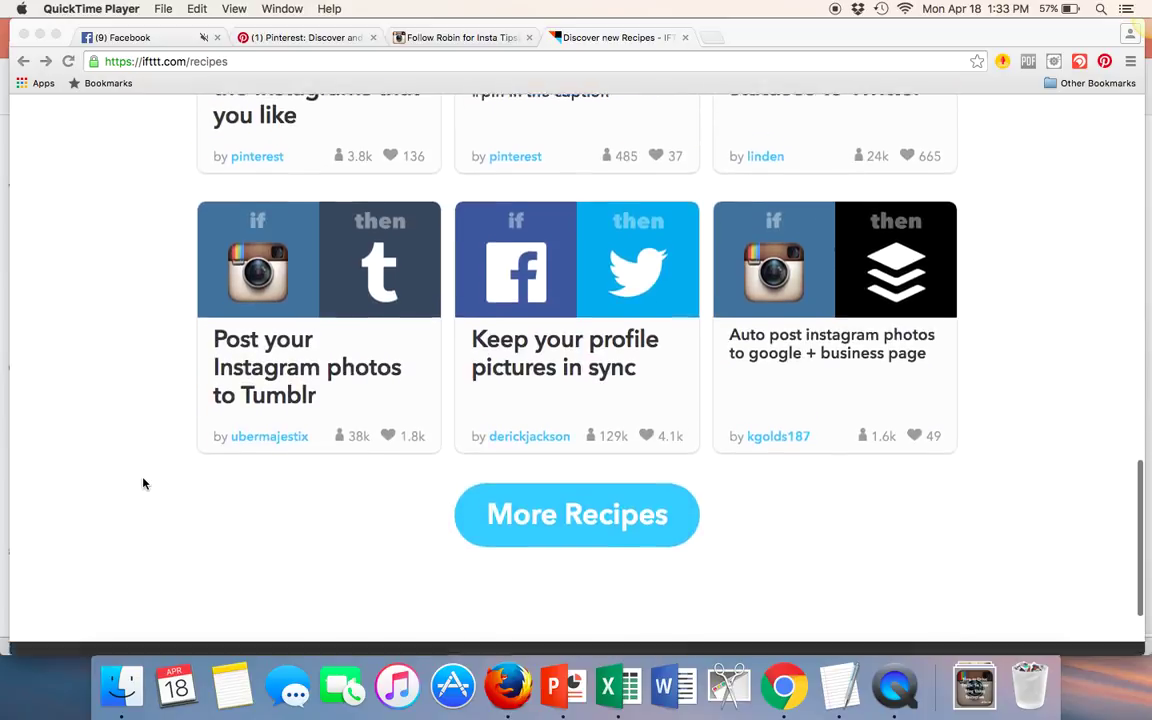
{"action": "scroll", "coordinate": [143, 484], "scroll_direction": "up", "scroll_amount": 8}
{"action": "scroll", "coordinate": [143, 484], "scroll_direction": "up", "scroll_amount": 3}
{"action": "scroll", "coordinate": [143, 484], "scroll_direction": "down", "scroll_amount": 3}
{"action": "scroll", "coordinate": [141, 481], "scroll_direction": "down", "scroll_amount": 4}
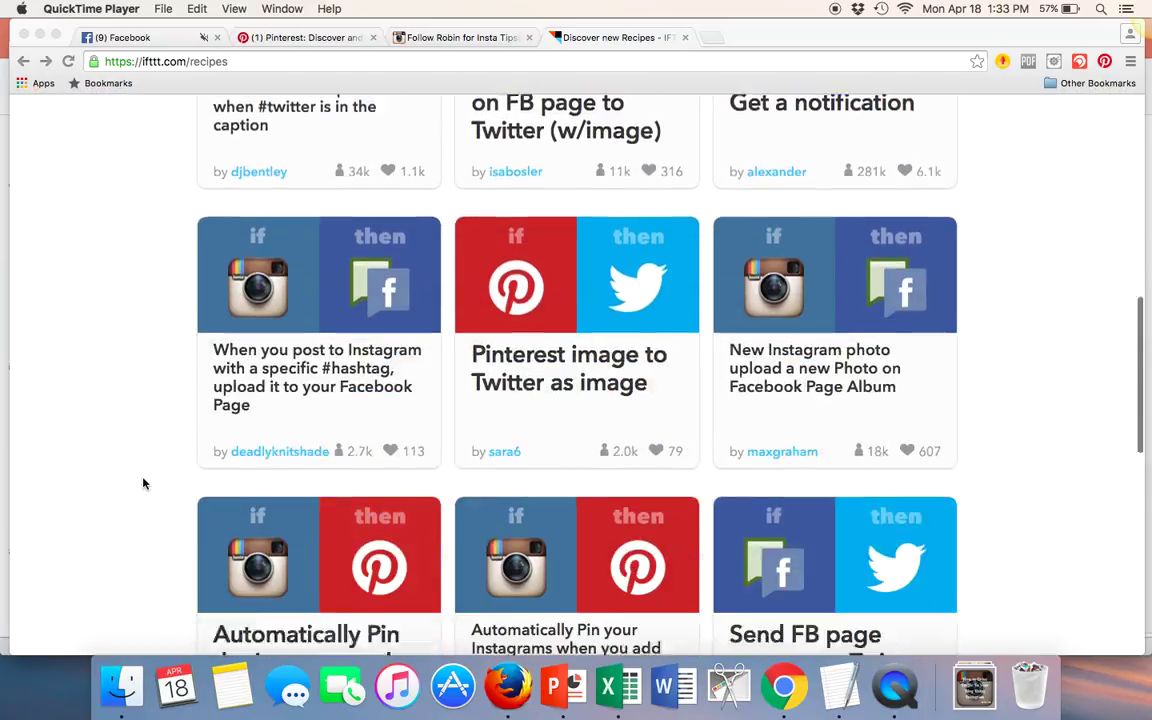
{"action": "scroll", "coordinate": [141, 481], "scroll_direction": "down", "scroll_amount": 2}
{"action": "scroll", "coordinate": [141, 481], "scroll_direction": "down", "scroll_amount": 5}
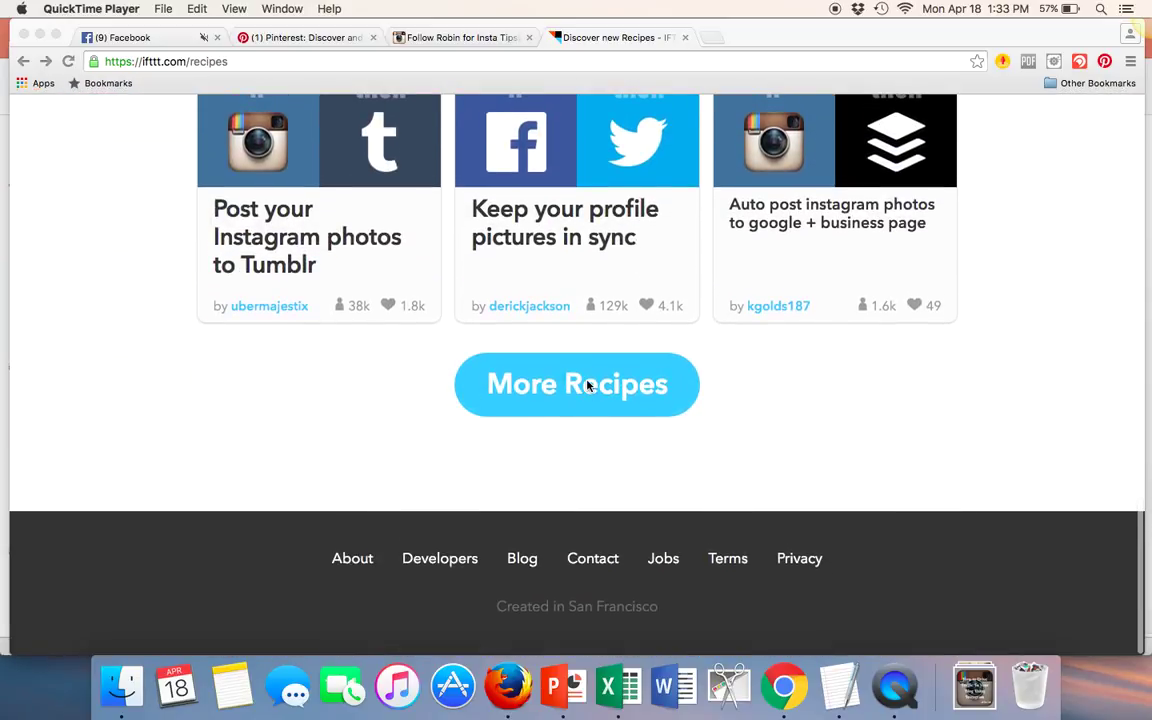
- Load more recipes, browse them (e.g. YouTube-to-Pinterest), and return to the page top
{"action": "left_click", "coordinate": [585, 384]}
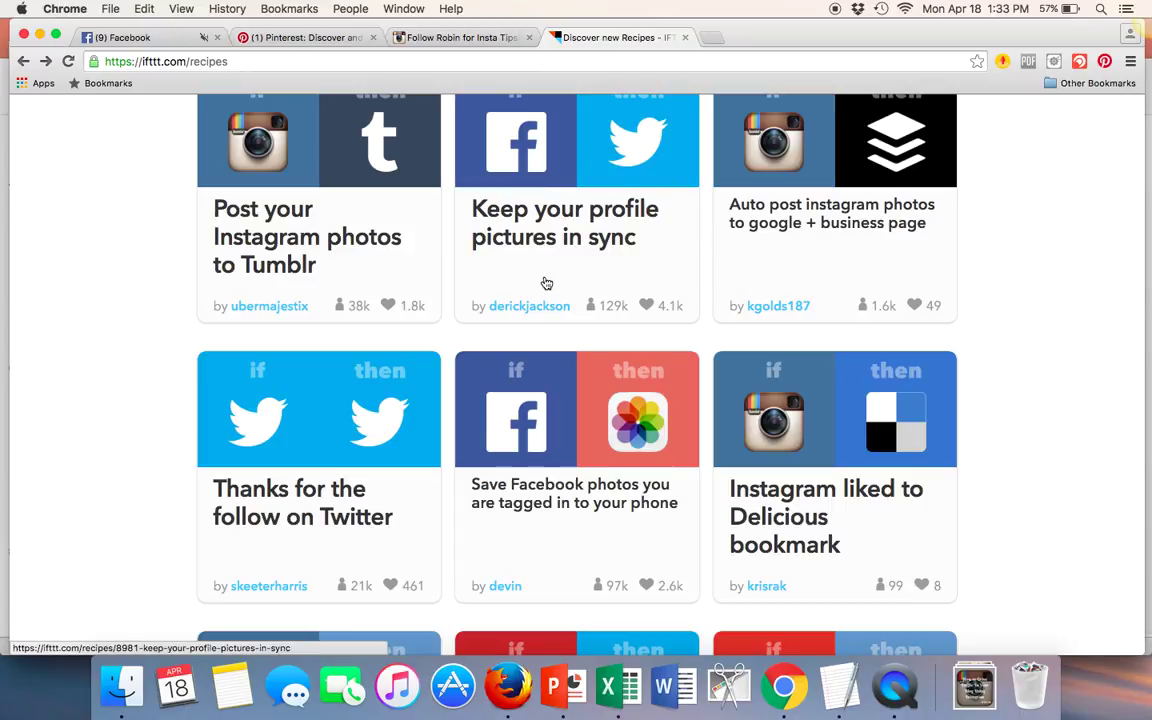
{"action": "scroll", "coordinate": [85, 350], "scroll_direction": "down", "scroll_amount": 4}
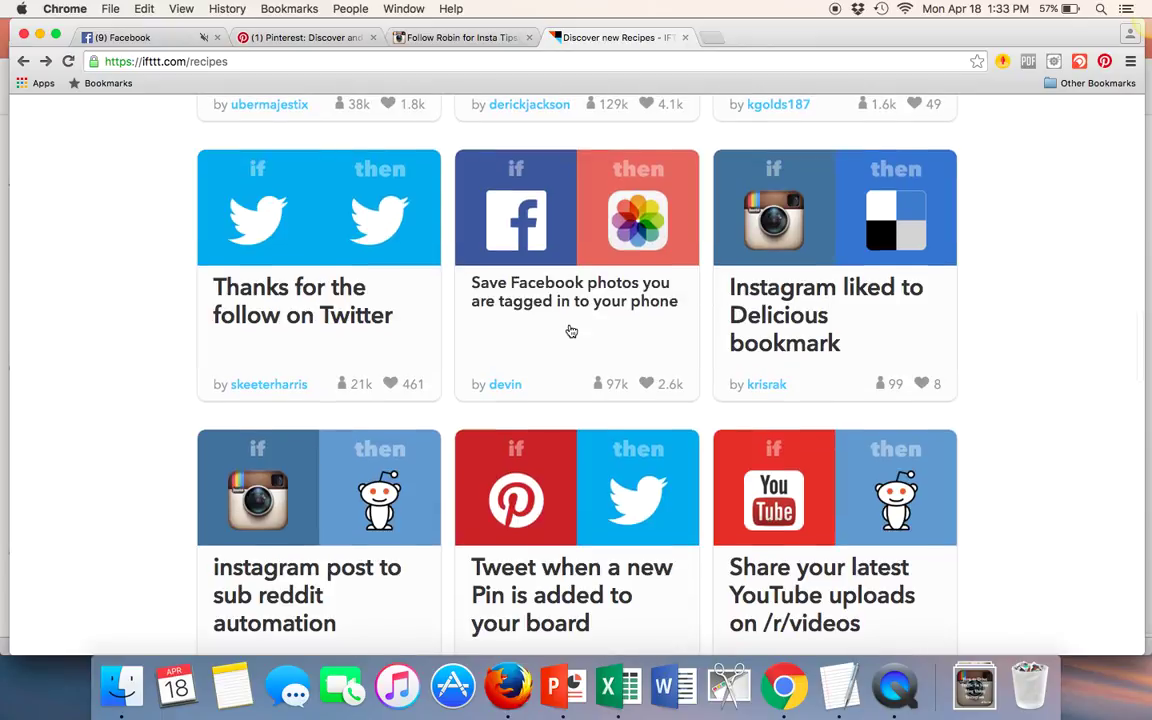
{"action": "scroll", "coordinate": [123, 360], "scroll_direction": "down", "scroll_amount": 6}
{"action": "scroll", "coordinate": [125, 363], "scroll_direction": "down", "scroll_amount": 5}
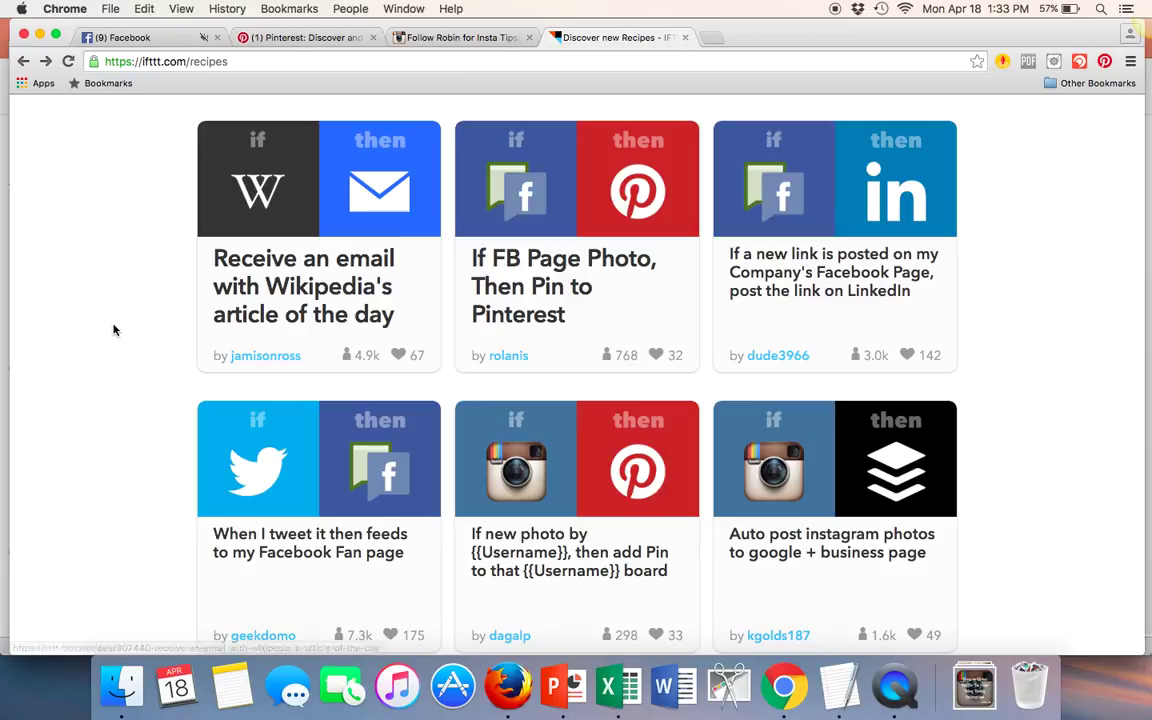
{"action": "scroll", "coordinate": [113, 329], "scroll_direction": "down", "scroll_amount": 5}
{"action": "scroll", "coordinate": [113, 329], "scroll_direction": "down", "scroll_amount": 5}
{"action": "scroll", "coordinate": [113, 329], "scroll_direction": "up", "scroll_amount": 4}
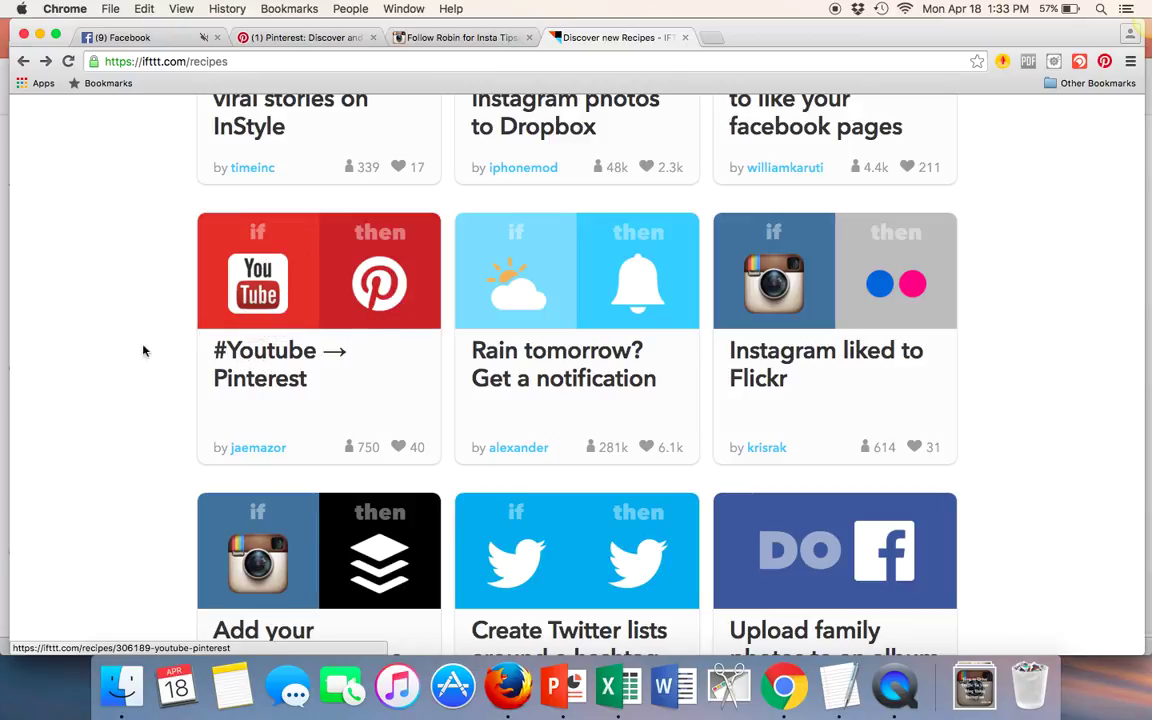
{"action": "scroll", "coordinate": [123, 347], "scroll_direction": "up", "scroll_amount": 5}
{"action": "scroll", "coordinate": [123, 347], "scroll_direction": "up", "scroll_amount": 10}
{"action": "scroll", "coordinate": [125, 347], "scroll_direction": "up", "scroll_amount": 10}
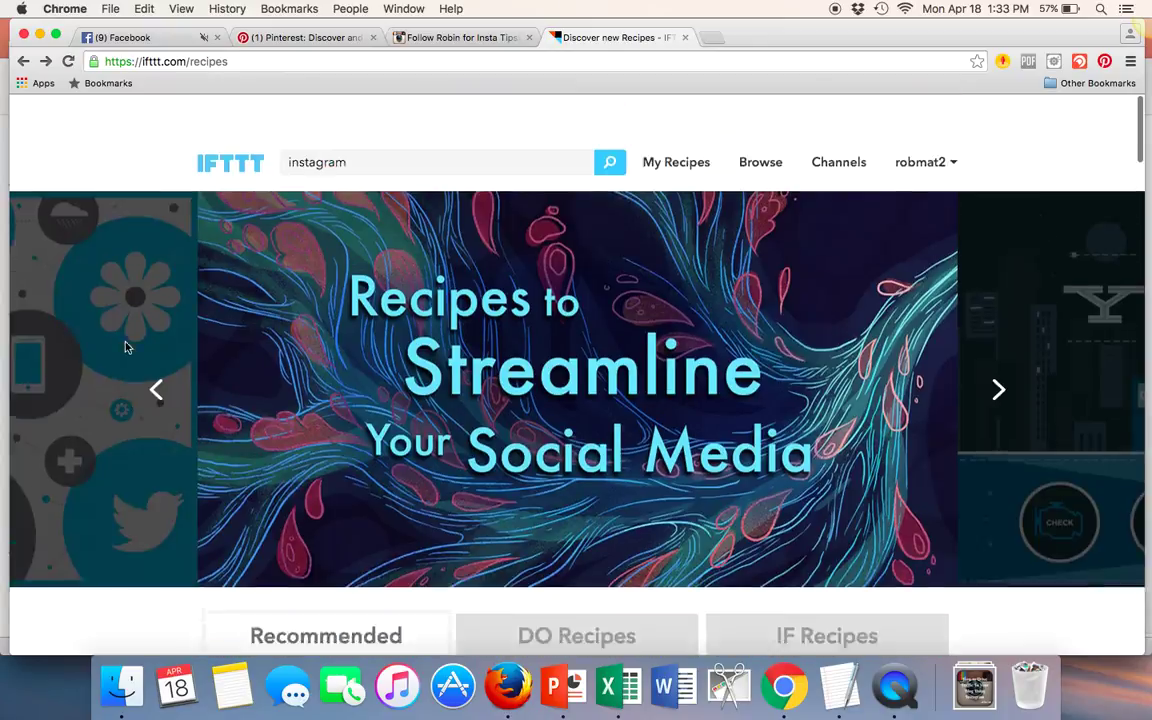
- Search recipes for 'instagram to pinterest' using the suggested query
{"action": "left_click", "coordinate": [391, 128]}
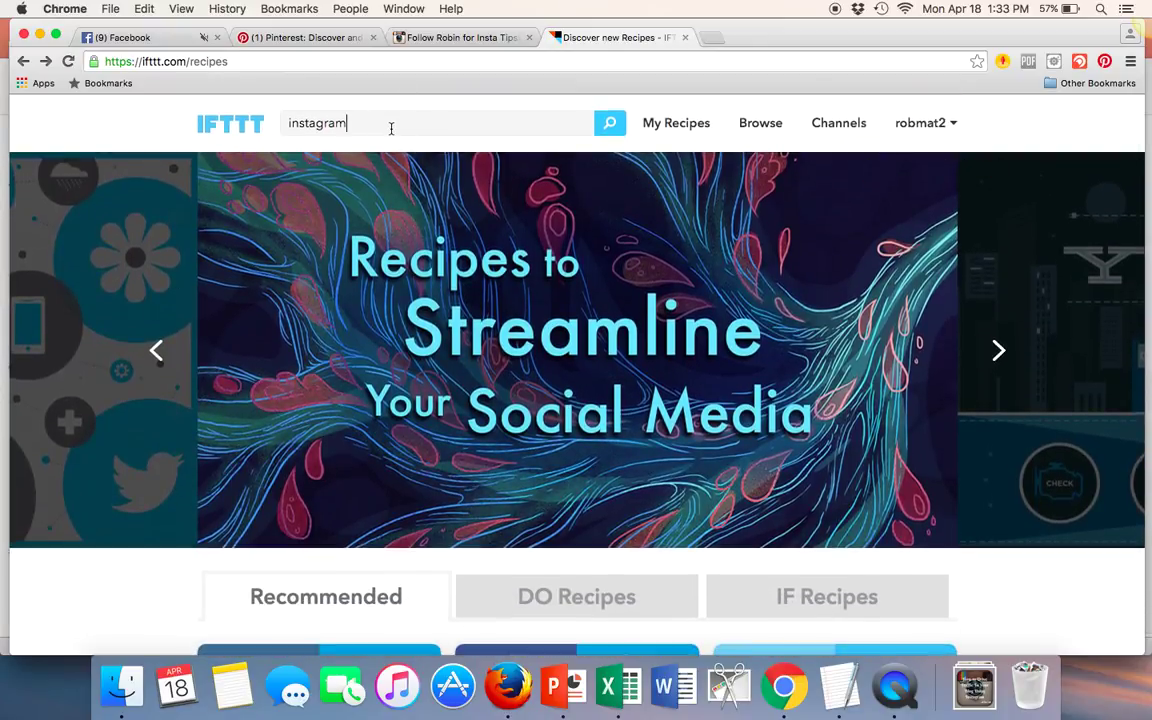
{"action": "type", "text": " to"}
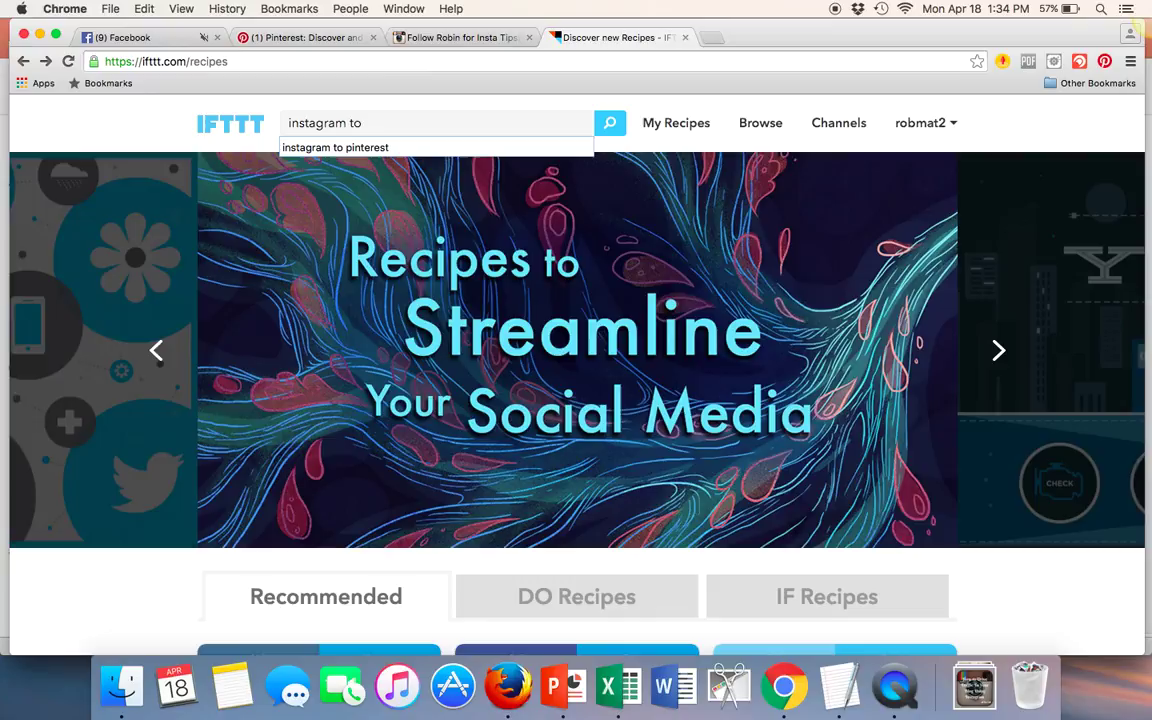
{"action": "left_click", "coordinate": [374, 147]}
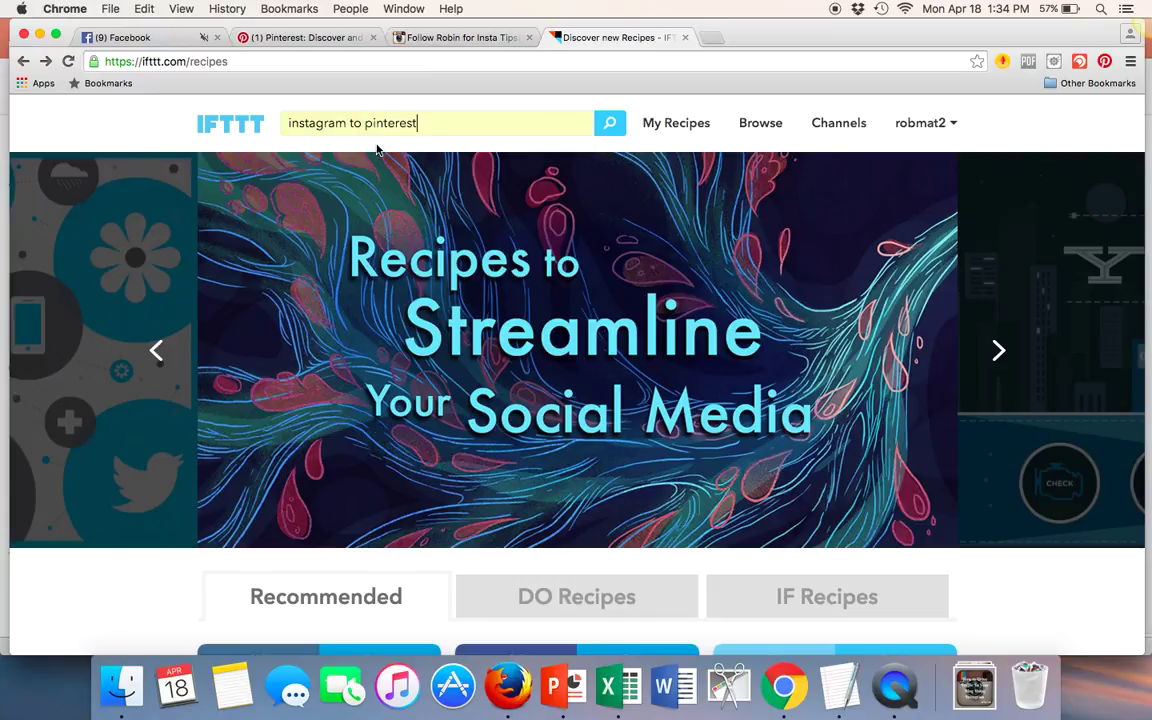
{"action": "left_click", "coordinate": [609, 124]}
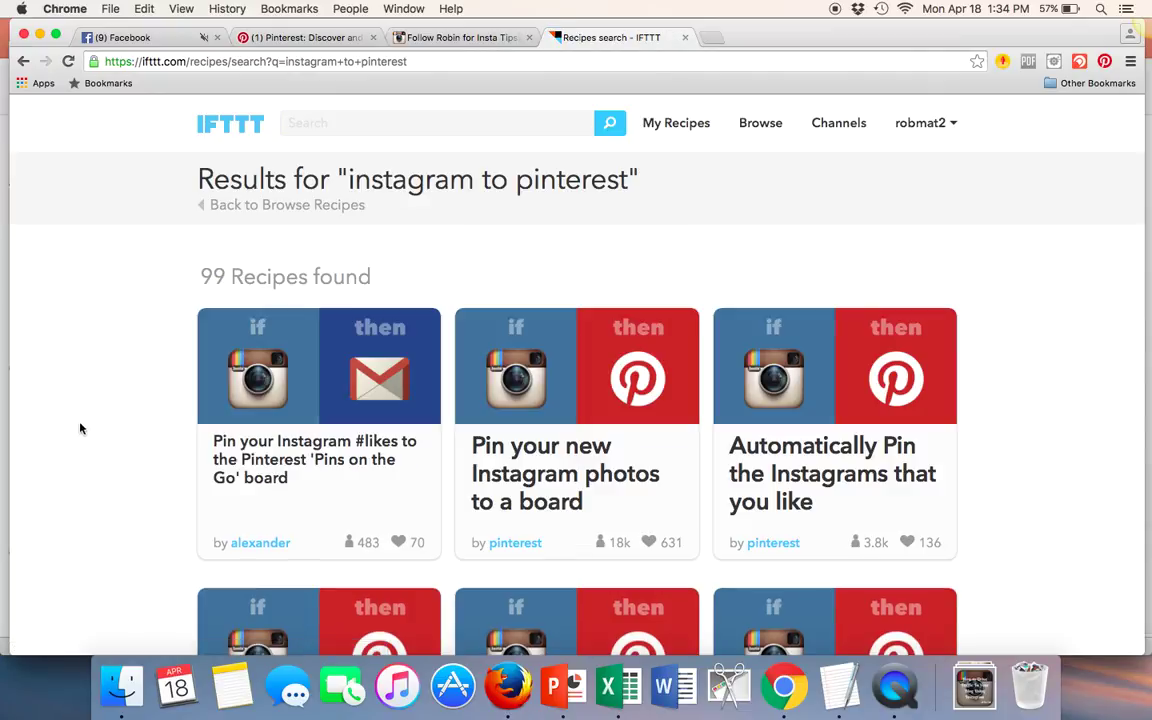
- Browse the 99 Instagram-to-Pinterest recipe results
{"action": "scroll", "coordinate": [154, 409], "scroll_direction": "down", "scroll_amount": 2}
{"action": "scroll", "coordinate": [154, 409], "scroll_direction": "down", "scroll_amount": 1}
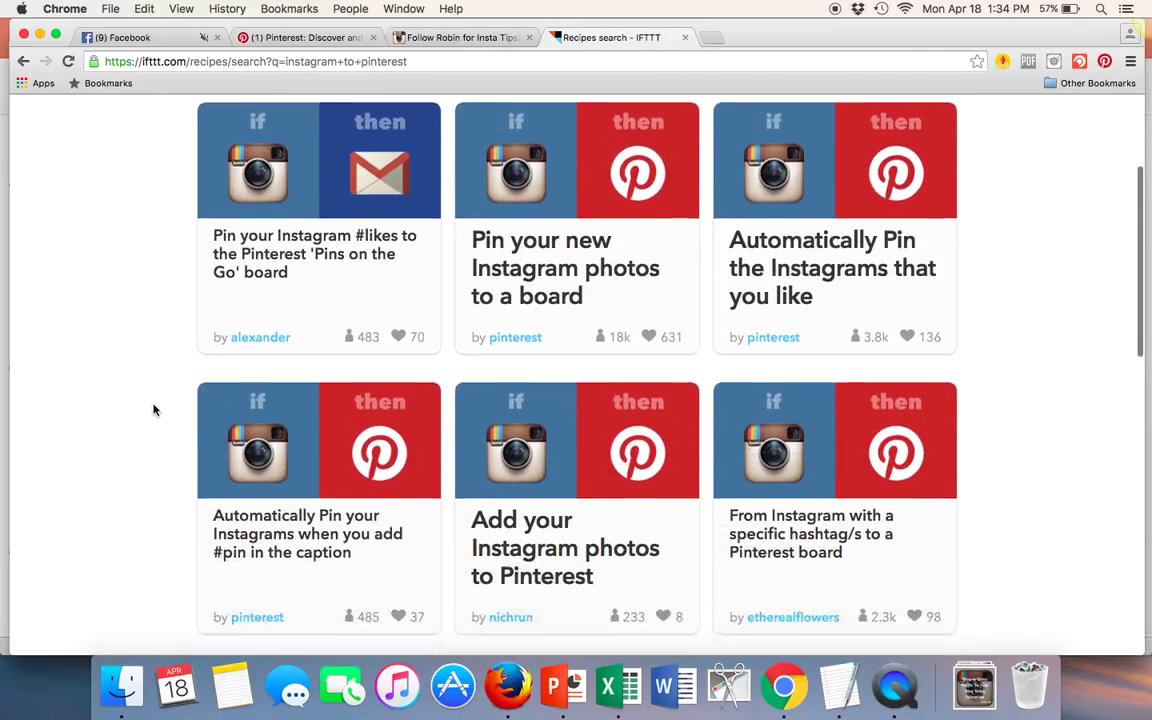
{"action": "scroll", "coordinate": [154, 409], "scroll_direction": "down", "scroll_amount": 2}
{"action": "scroll", "coordinate": [154, 409], "scroll_direction": "up", "scroll_amount": 1}
{"action": "scroll", "coordinate": [154, 409], "scroll_direction": "up", "scroll_amount": 2}
{"action": "scroll", "coordinate": [154, 409], "scroll_direction": "down", "scroll_amount": 4}
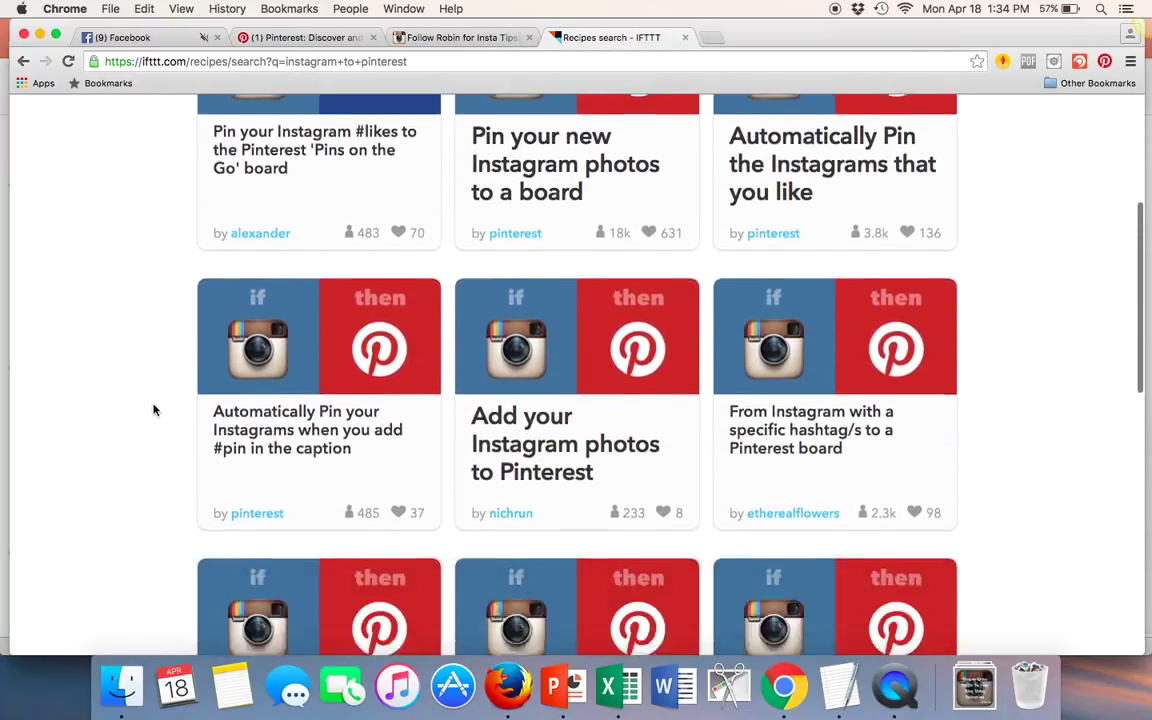
{"action": "scroll", "coordinate": [154, 409], "scroll_direction": "down", "scroll_amount": 1}
{"action": "scroll", "coordinate": [154, 409], "scroll_direction": "down", "scroll_amount": 2}
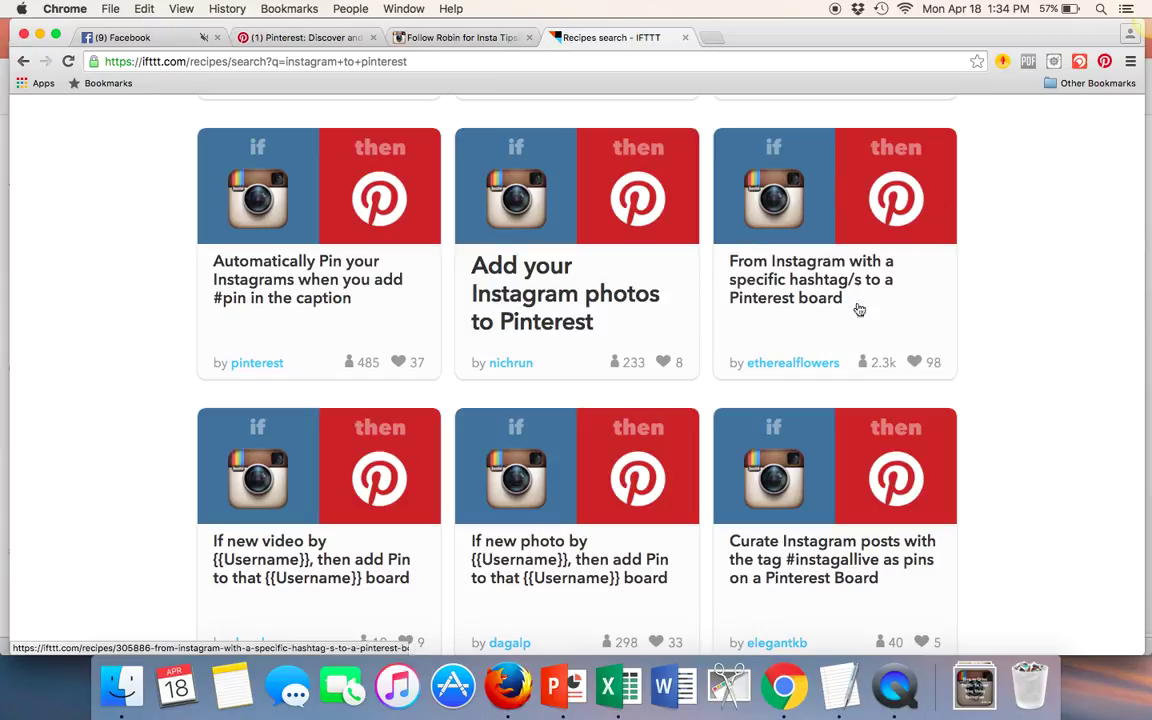
{"action": "scroll", "coordinate": [933, 260], "scroll_direction": "up", "scroll_amount": 5}
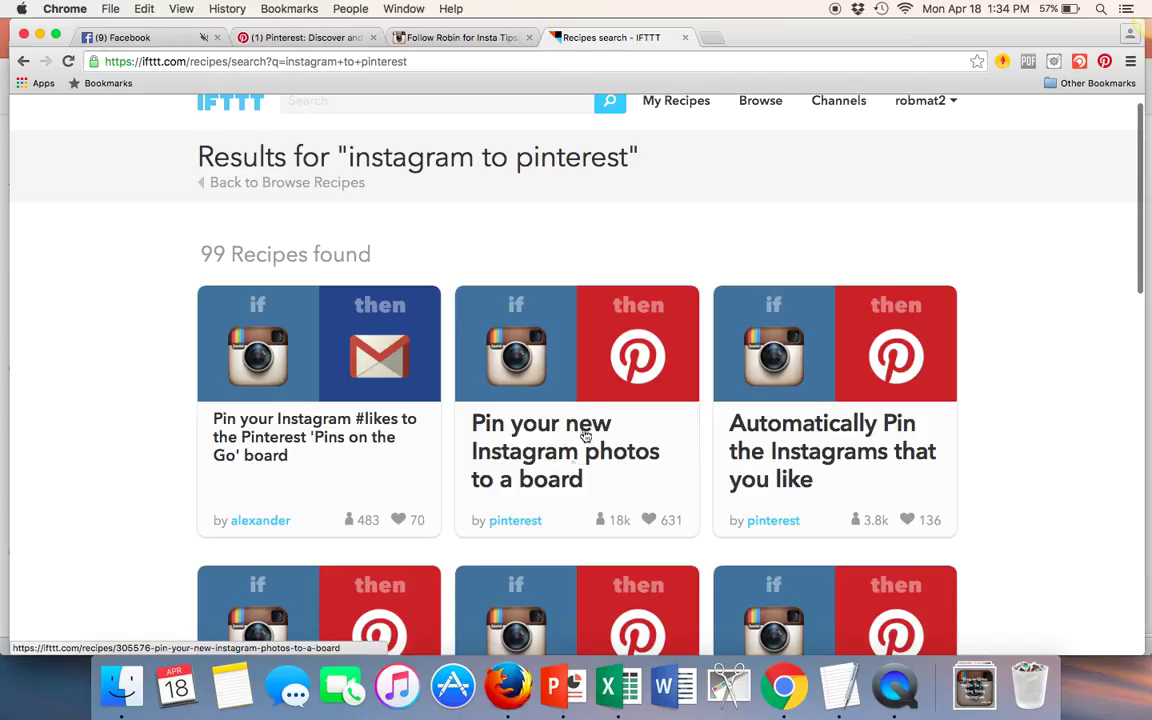
{"action": "scroll", "coordinate": [985, 429], "scroll_direction": "down", "scroll_amount": 3}
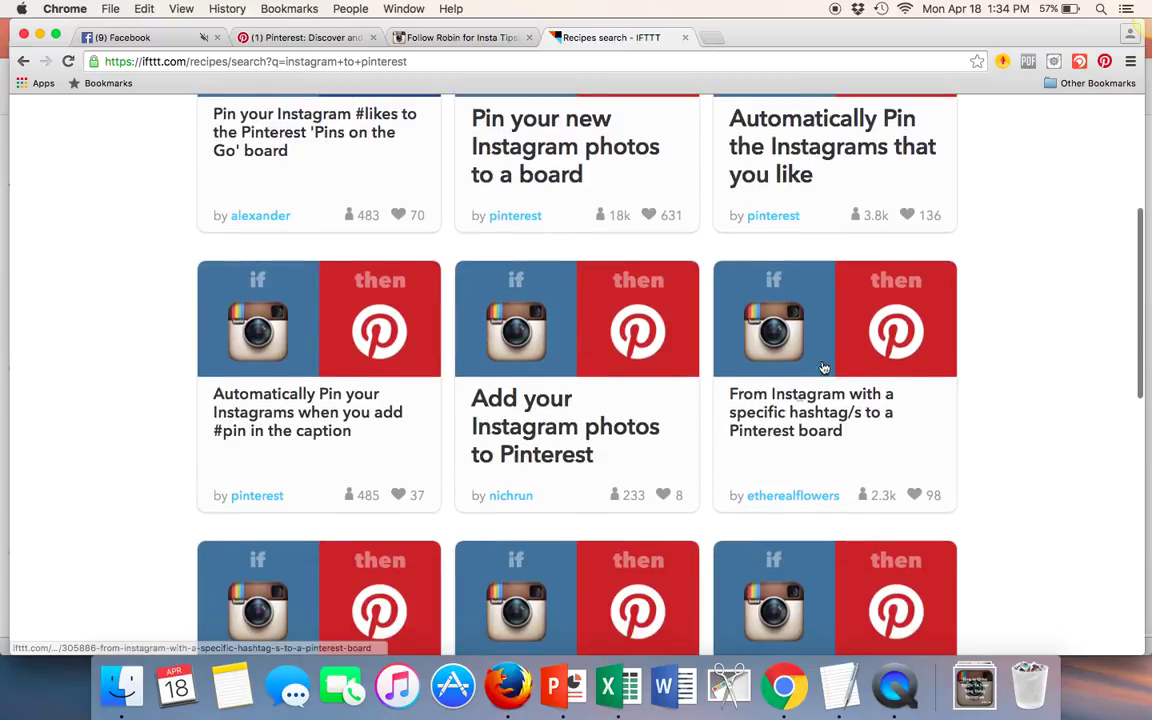
{"action": "scroll", "coordinate": [987, 355], "scroll_direction": "up", "scroll_amount": 3}
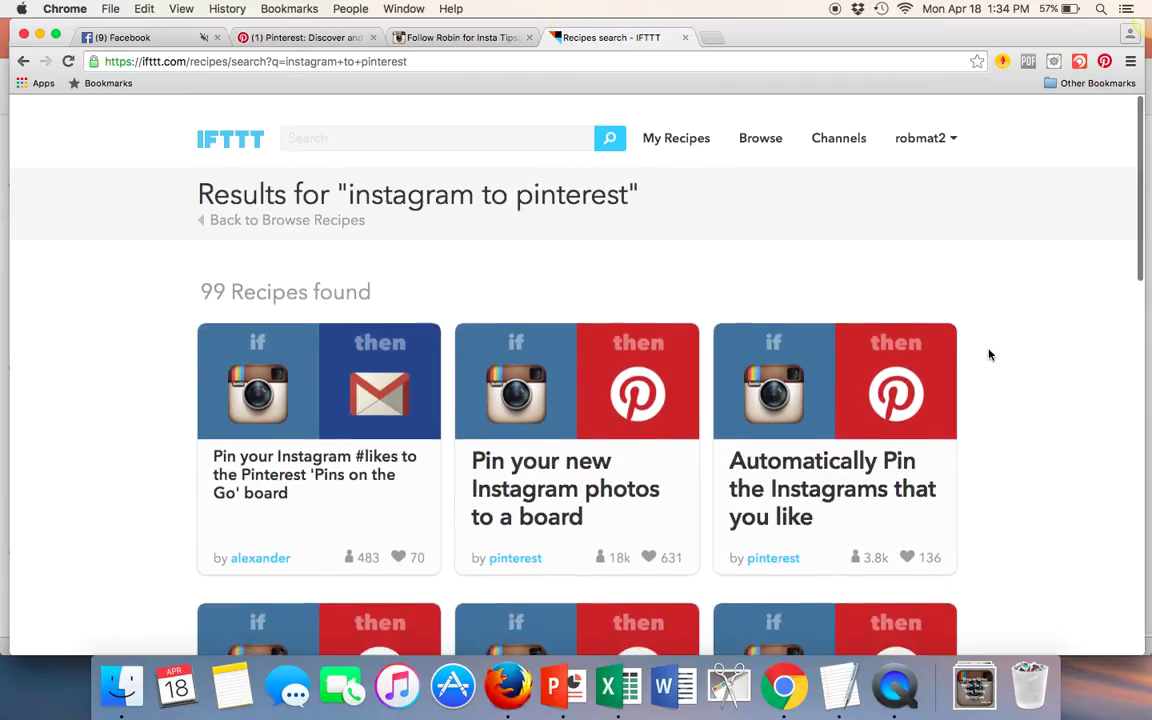
- Open the first Instagram-to-Pinterest recipe (33740291) from My Recipes
{"action": "left_click", "coordinate": [675, 124]}
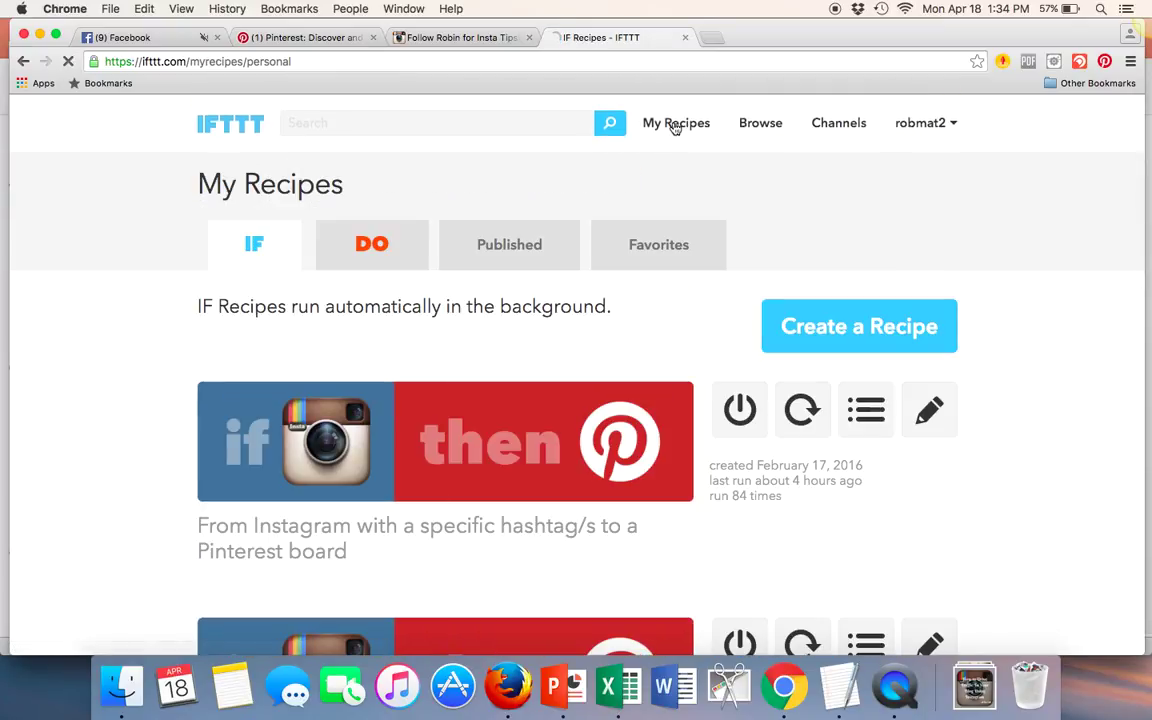
{"action": "scroll", "coordinate": [142, 399], "scroll_direction": "down", "scroll_amount": 3}
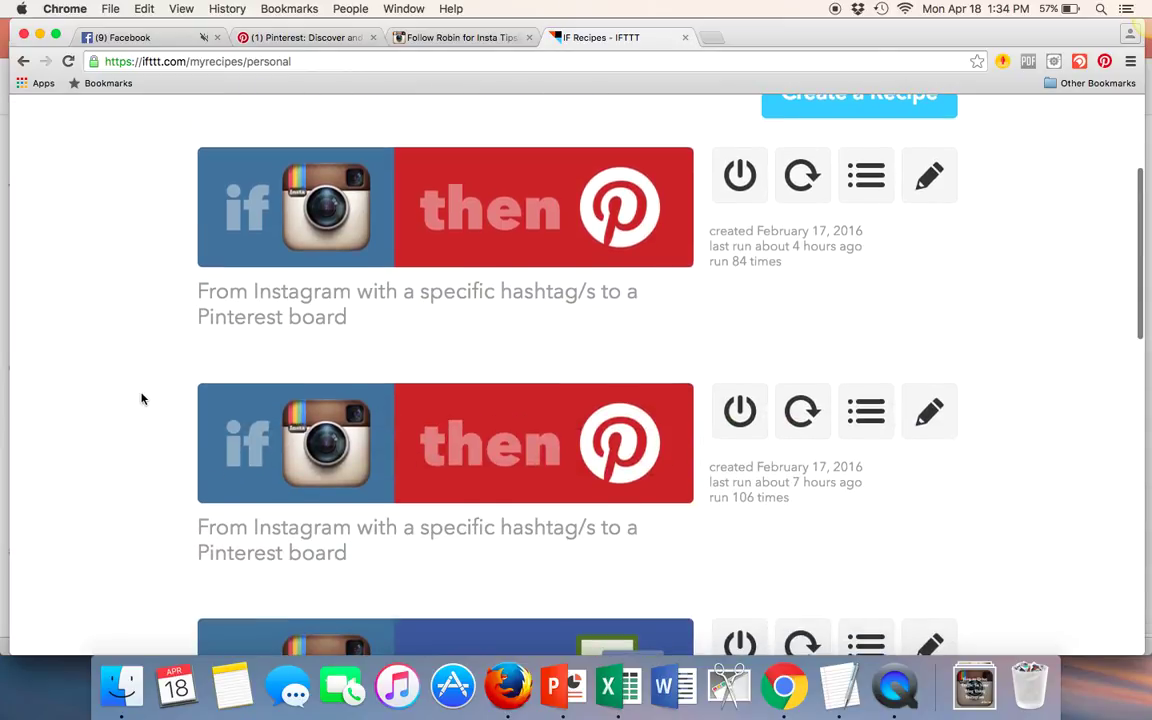
{"action": "left_click", "coordinate": [418, 244]}
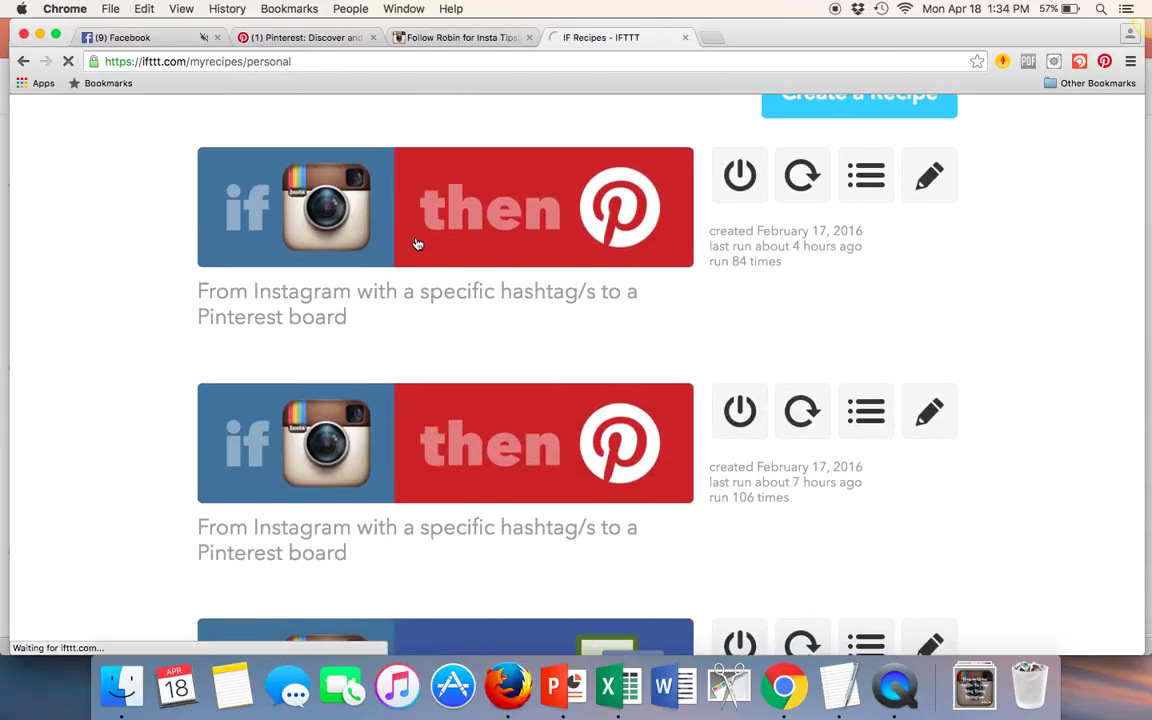
- Review its Action fields: Photo URL, caption description, and Facebook group Source URL
{"action": "scroll", "coordinate": [106, 333], "scroll_direction": "down", "scroll_amount": 3}
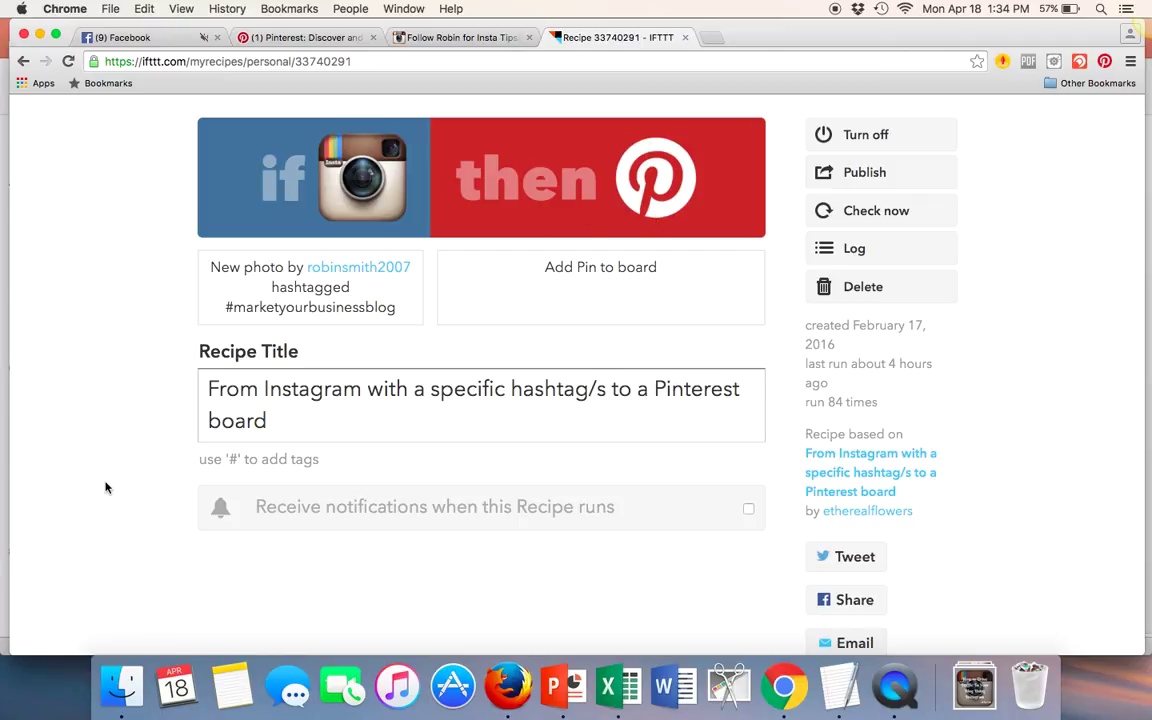
{"action": "scroll", "coordinate": [108, 485], "scroll_direction": "down", "scroll_amount": 1}
{"action": "scroll", "coordinate": [108, 485], "scroll_direction": "down", "scroll_amount": 5}
{"action": "scroll", "coordinate": [108, 485], "scroll_direction": "down", "scroll_amount": 5}
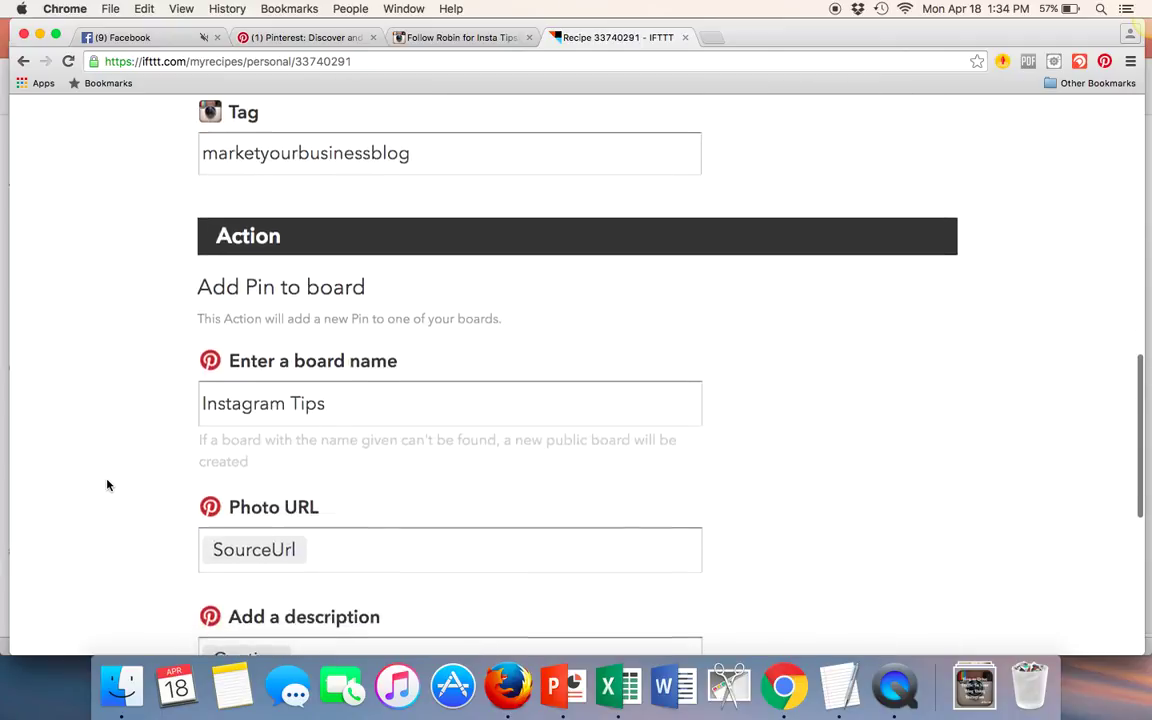
{"action": "scroll", "coordinate": [108, 485], "scroll_direction": "down", "scroll_amount": 2}
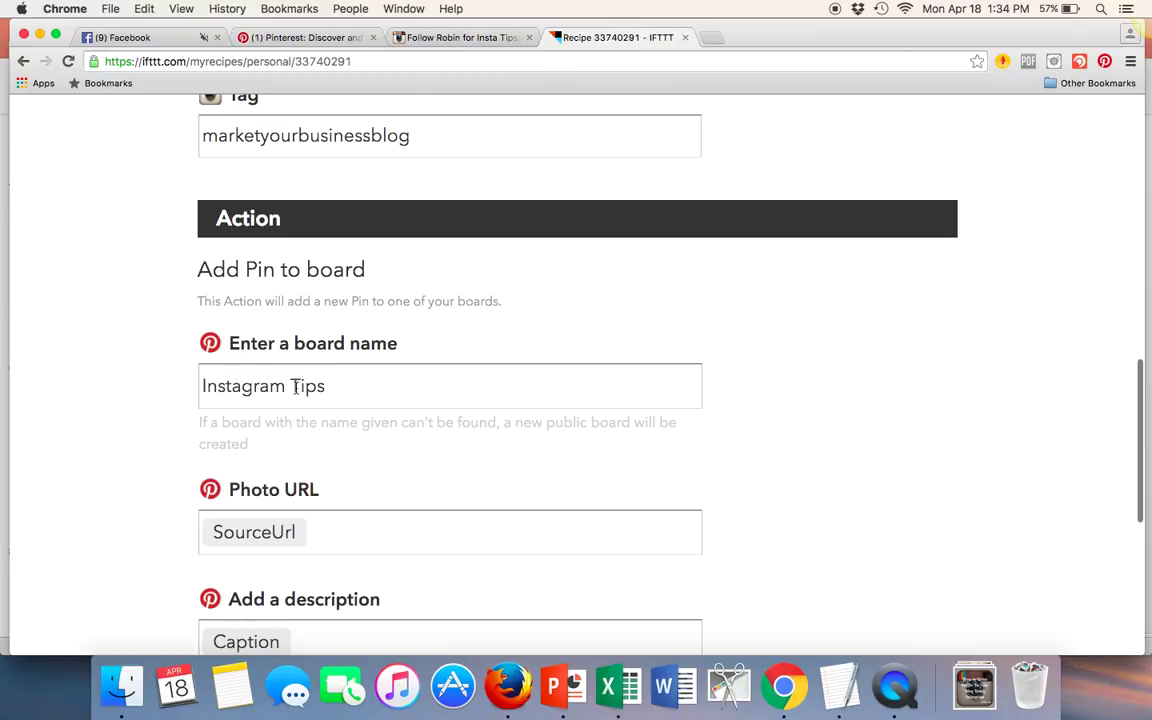
{"action": "scroll", "coordinate": [310, 386], "scroll_direction": "down", "scroll_amount": 3}
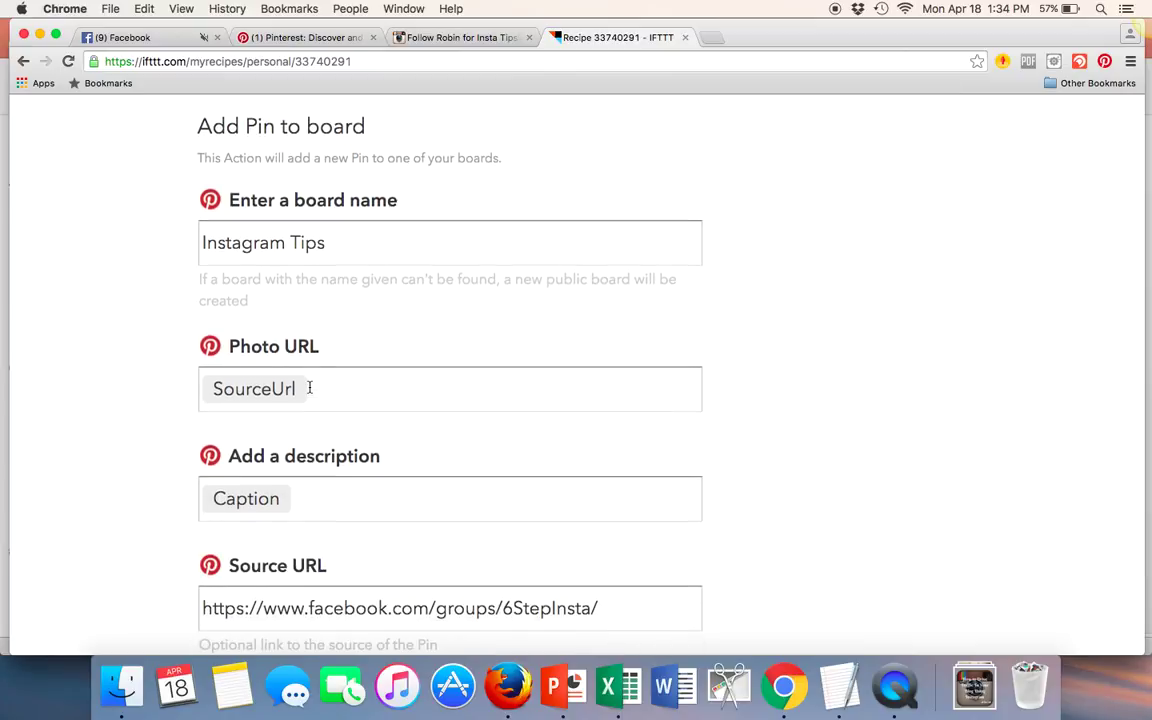
{"action": "scroll", "coordinate": [433, 380], "scroll_direction": "down", "scroll_amount": 4}
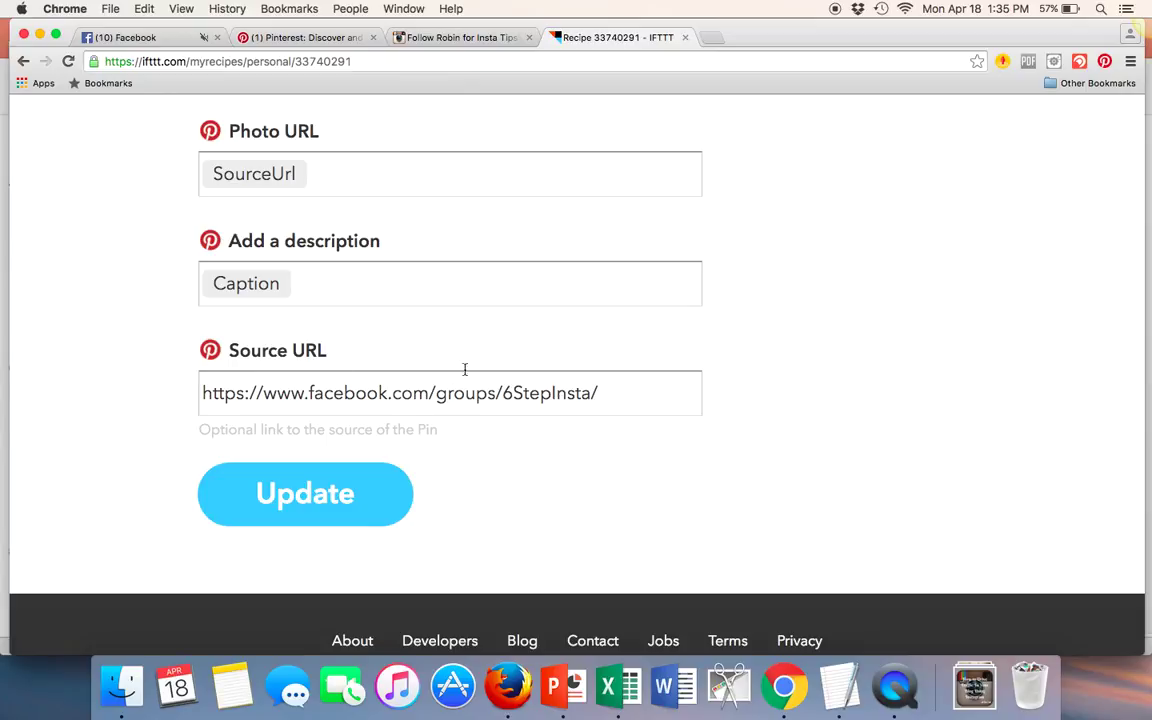
{"action": "scroll", "coordinate": [521, 385], "scroll_direction": "up", "scroll_amount": 10}
{"action": "scroll", "coordinate": [521, 385], "scroll_direction": "up", "scroll_amount": 10}
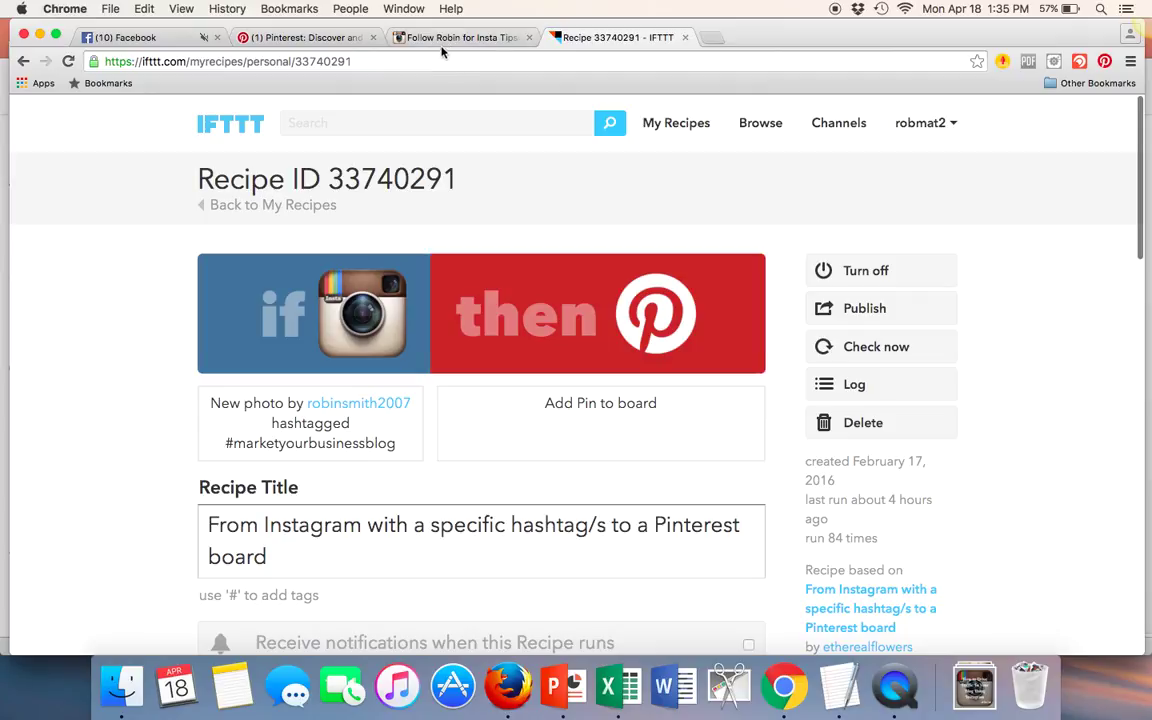
- Open the Instagram Tip post about pinning pics to Pinterest, tagged #marketyourbusinessblog
{"action": "left_click", "coordinate": [441, 40]}
{"action": "scroll", "coordinate": [106, 279], "scroll_direction": "up", "scroll_amount": 3}
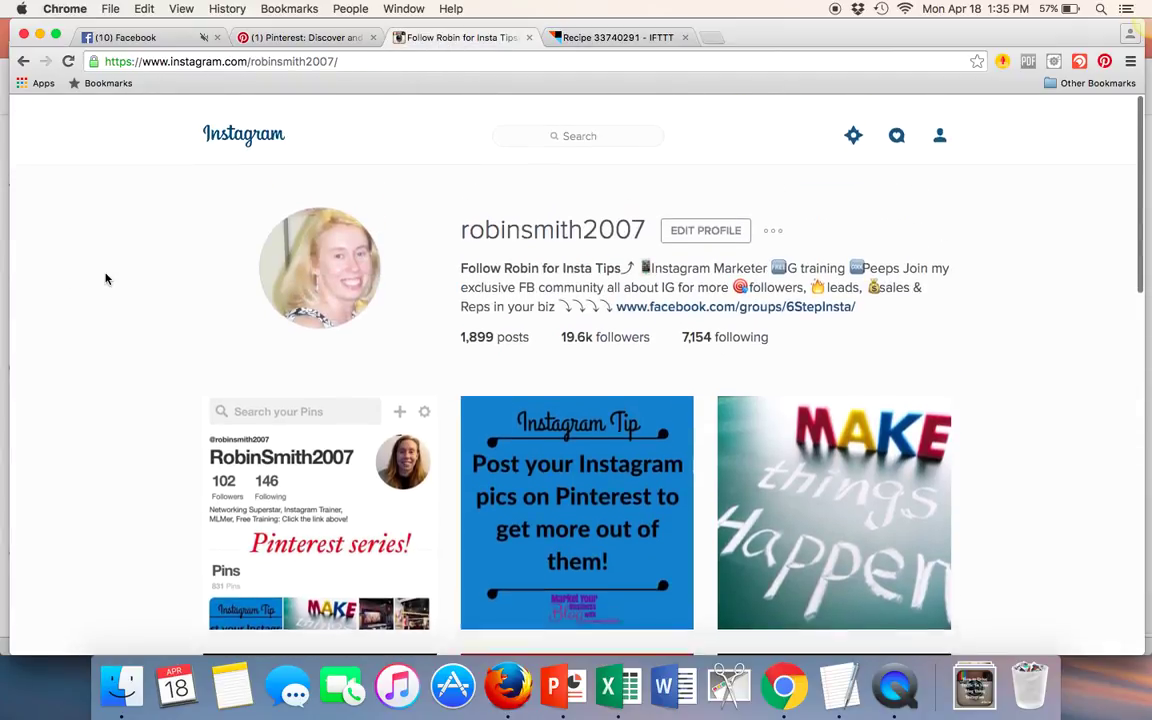
{"action": "left_click", "coordinate": [598, 476]}
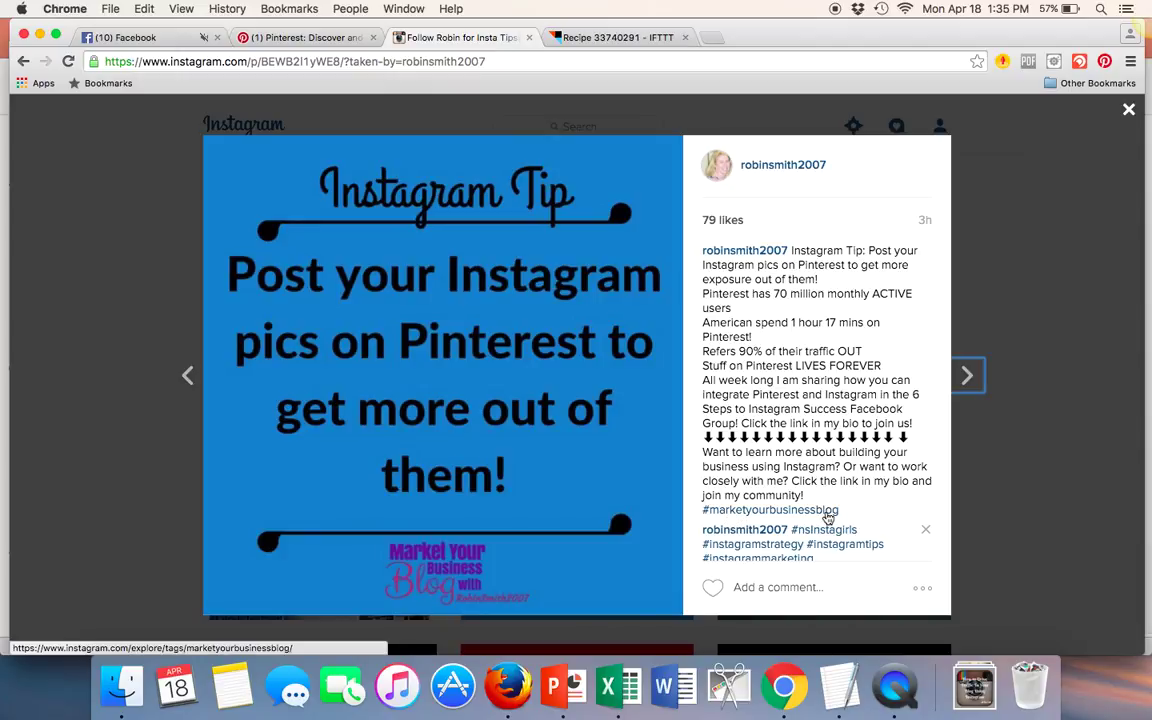
- Open the auto-pinned Instagram Tip pin on the Pinterest Instagram Tips board
{"action": "left_click", "coordinate": [309, 38]}
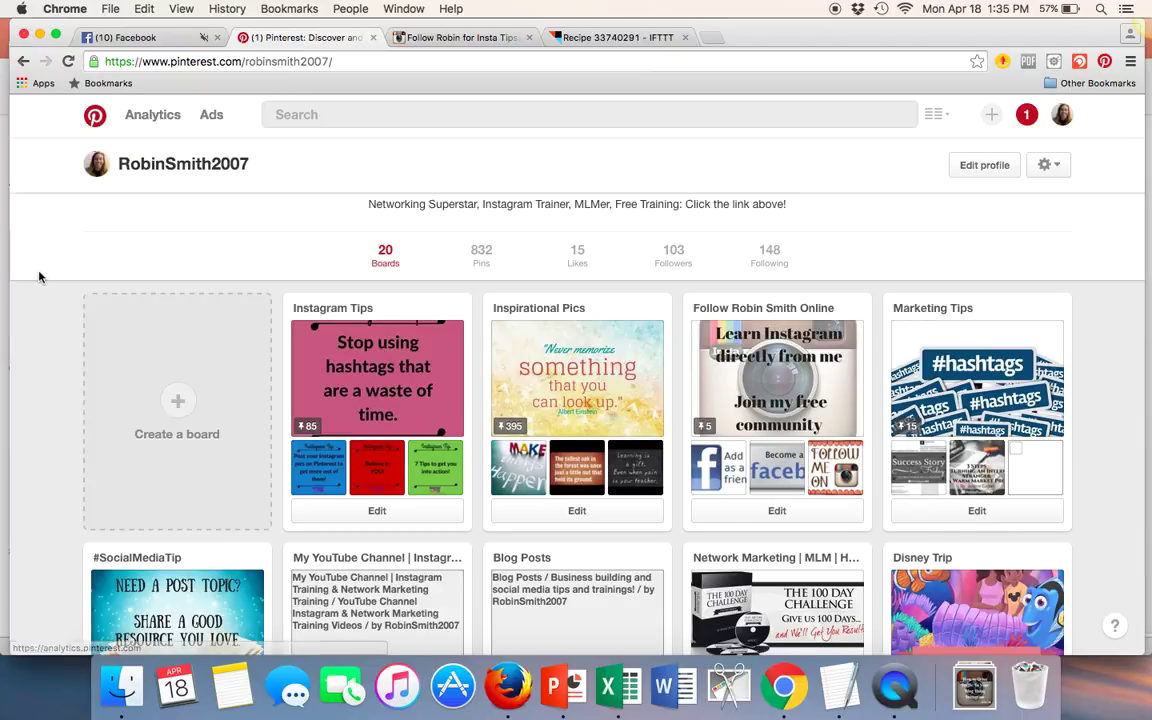
{"action": "left_click", "coordinate": [324, 307]}
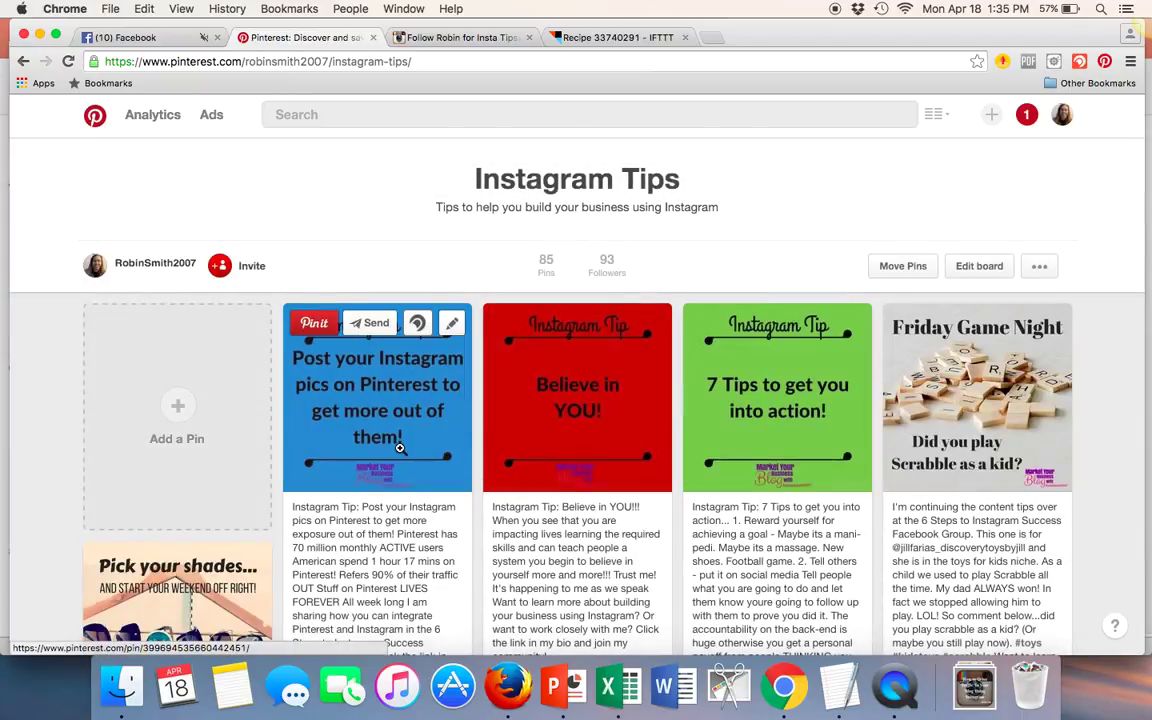
{"action": "scroll", "coordinate": [400, 448], "scroll_direction": "down", "scroll_amount": 3}
{"action": "scroll", "coordinate": [400, 448], "scroll_direction": "down", "scroll_amount": 1}
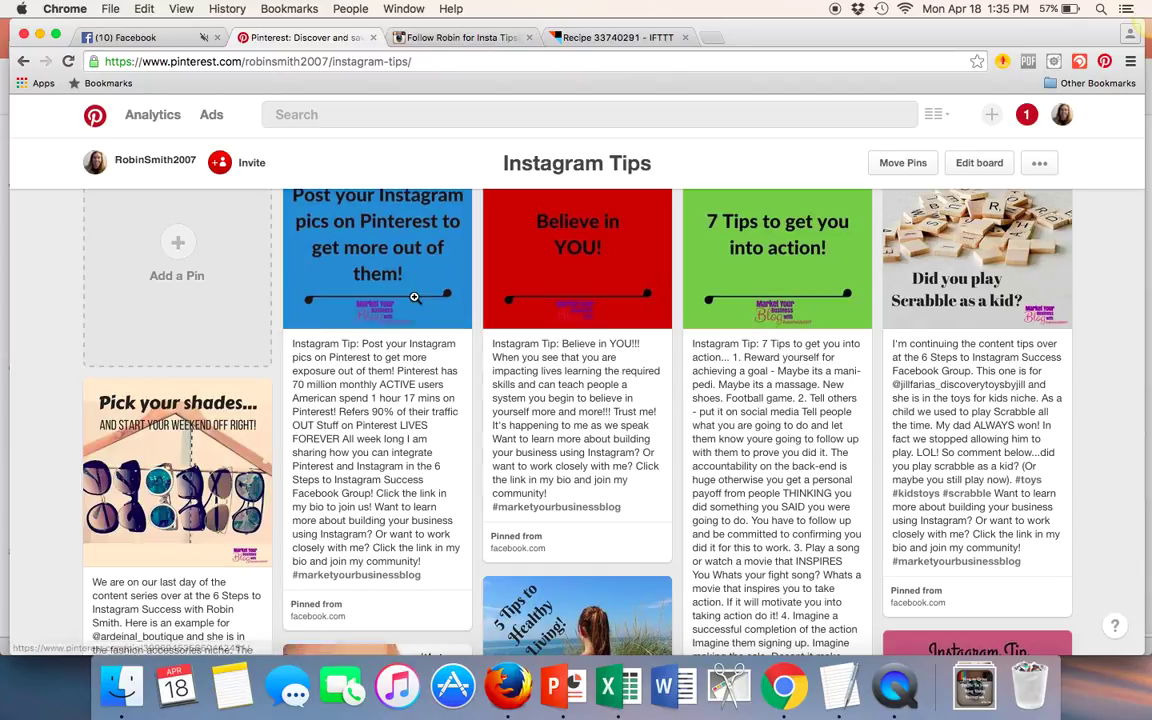
{"action": "left_click", "coordinate": [373, 266]}
- Check the pin's caption and Facebook group source, then return to the first IFTTT recipe
{"action": "scroll", "coordinate": [563, 405], "scroll_direction": "down", "scroll_amount": 10}
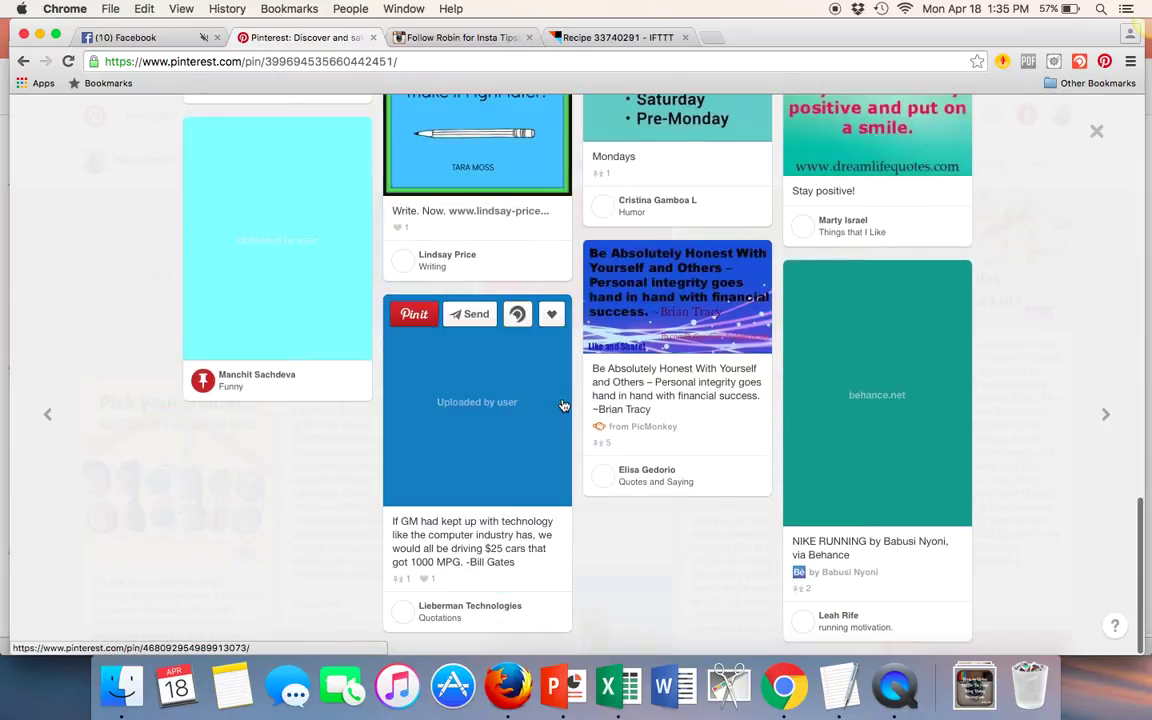
{"action": "scroll", "coordinate": [563, 405], "scroll_direction": "up", "scroll_amount": 5}
{"action": "scroll", "coordinate": [563, 405], "scroll_direction": "up", "scroll_amount": 5}
{"action": "scroll", "coordinate": [563, 405], "scroll_direction": "down", "scroll_amount": 4}
{"action": "scroll", "coordinate": [563, 405], "scroll_direction": "down", "scroll_amount": 1}
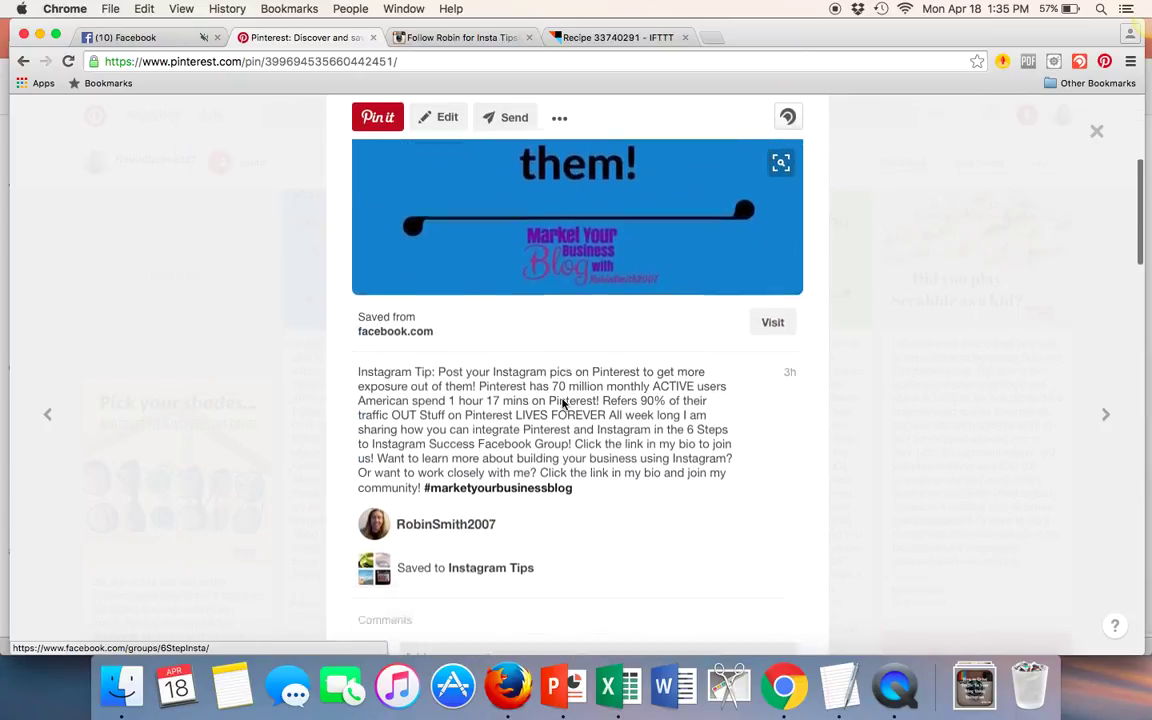
{"action": "scroll", "coordinate": [563, 405], "scroll_direction": "down", "scroll_amount": 2}
{"action": "scroll", "coordinate": [563, 404], "scroll_direction": "up", "scroll_amount": 2}
{"action": "scroll", "coordinate": [563, 404], "scroll_direction": "up", "scroll_amount": 3}
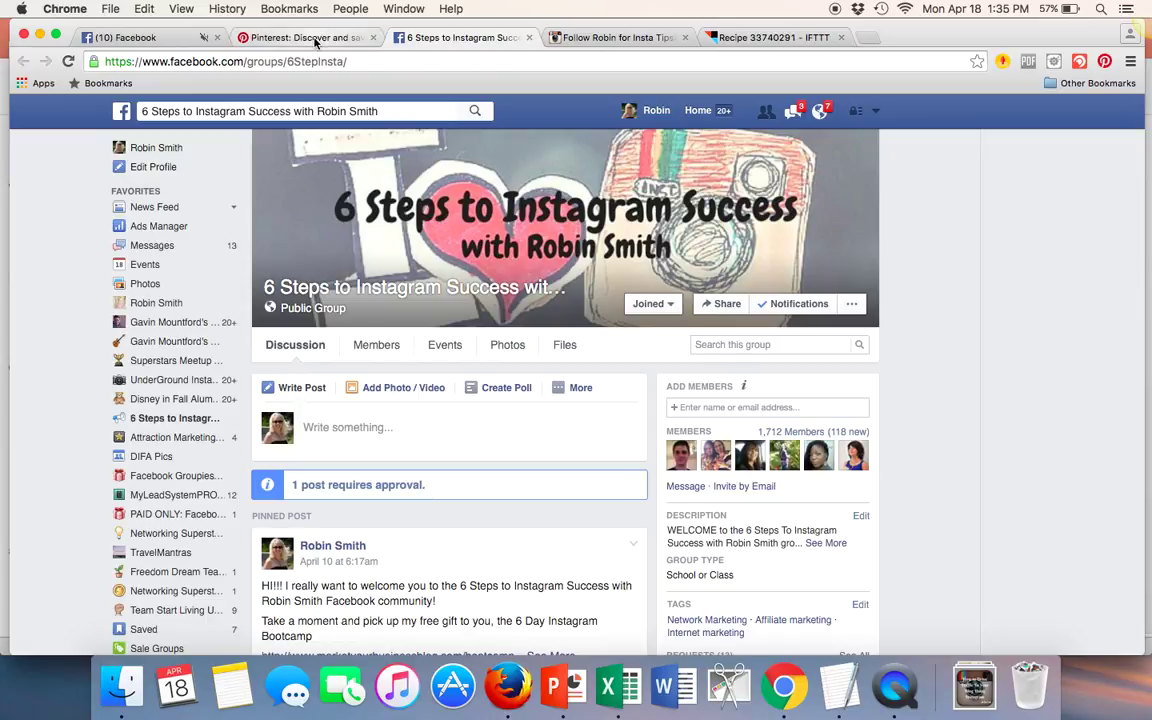
{"action": "left_click", "coordinate": [312, 39]}
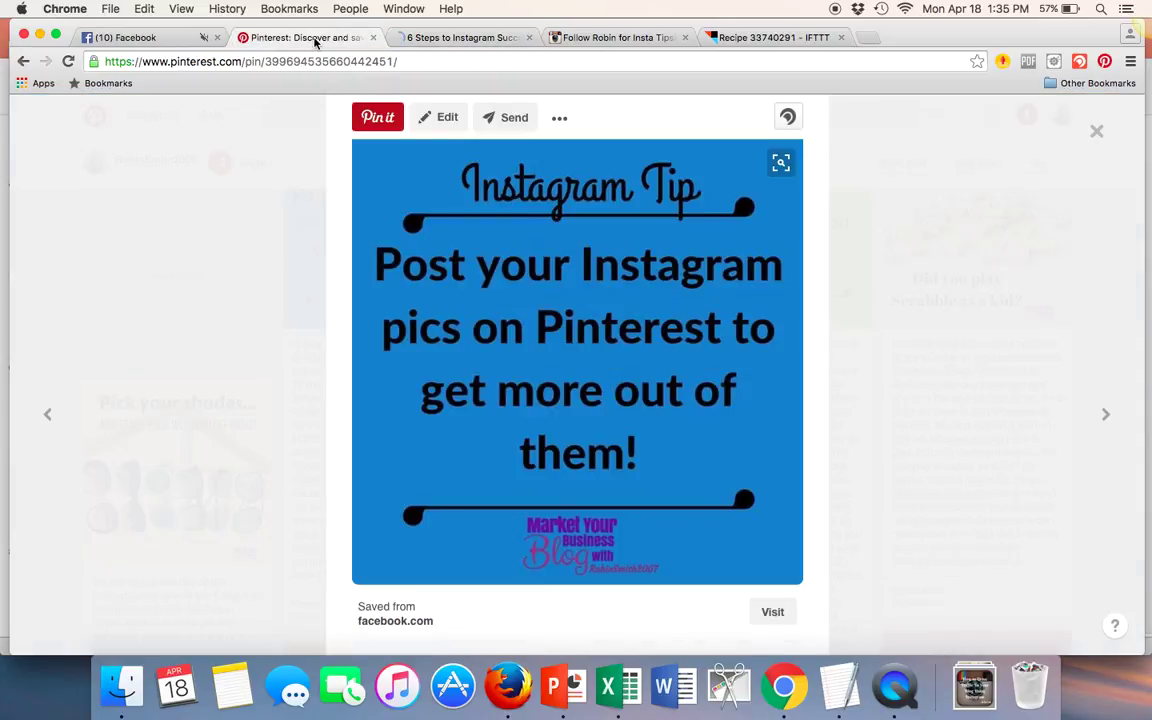
{"action": "left_click", "coordinate": [724, 40]}
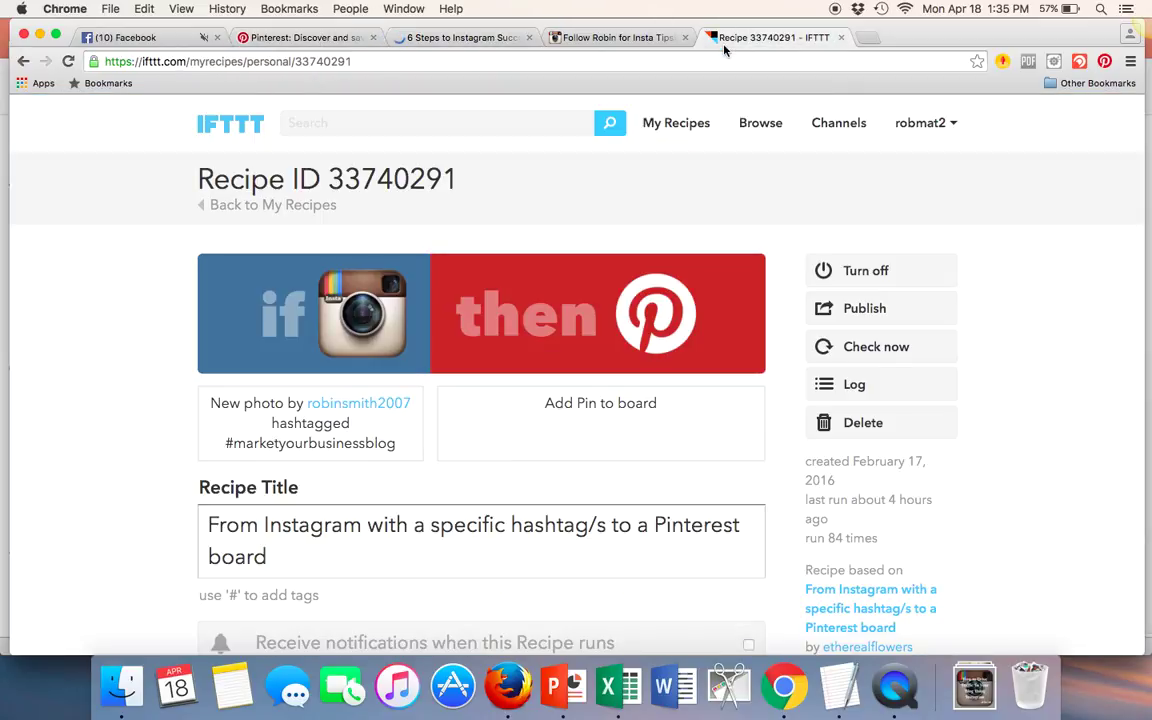
- Open the second Instagram-to-Pinterest recipe from My Recipes
{"action": "left_click", "coordinate": [23, 61]}
{"action": "scroll", "coordinate": [127, 390], "scroll_direction": "down", "scroll_amount": 5}
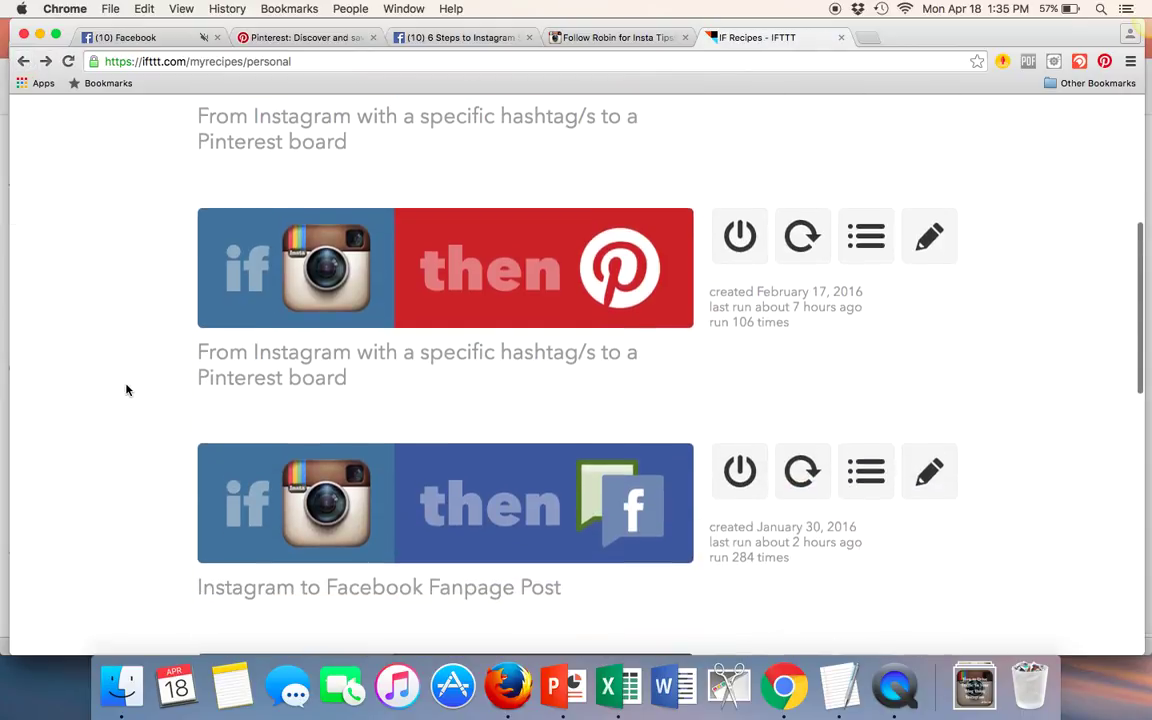
{"action": "left_click", "coordinate": [404, 305]}
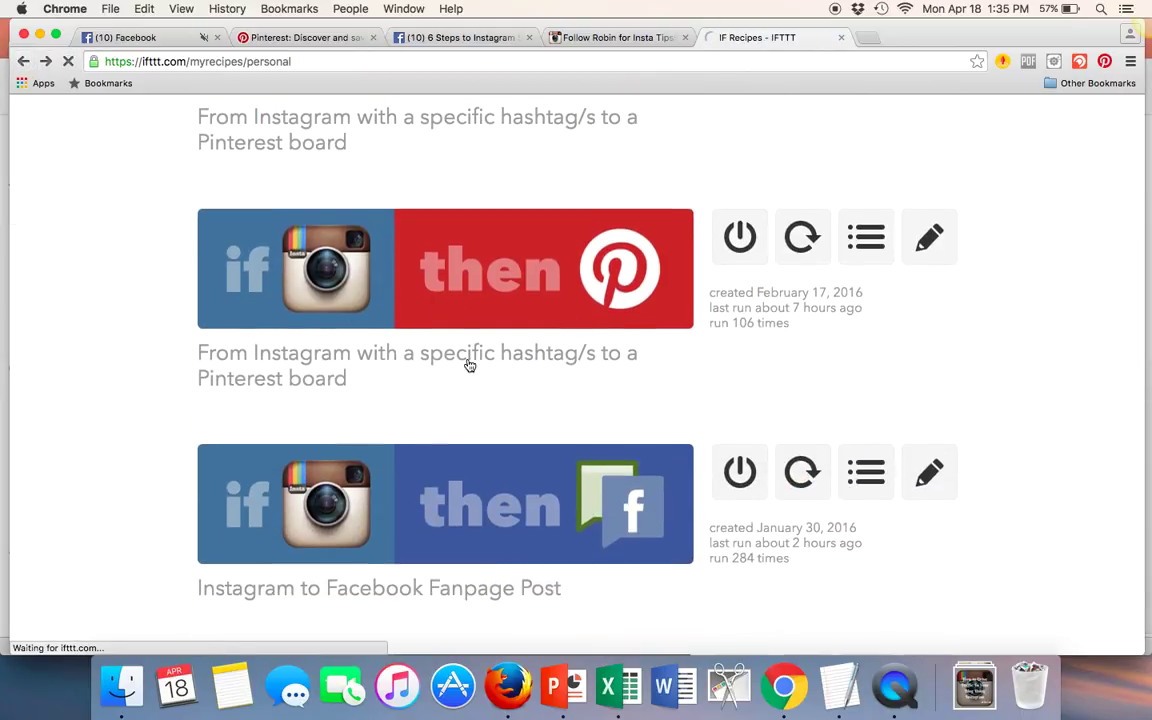
- Review its #quote trigger and Inspirational Pics action, then return to the Pinterest pin
{"action": "scroll", "coordinate": [60, 416], "scroll_direction": "down", "scroll_amount": 3}
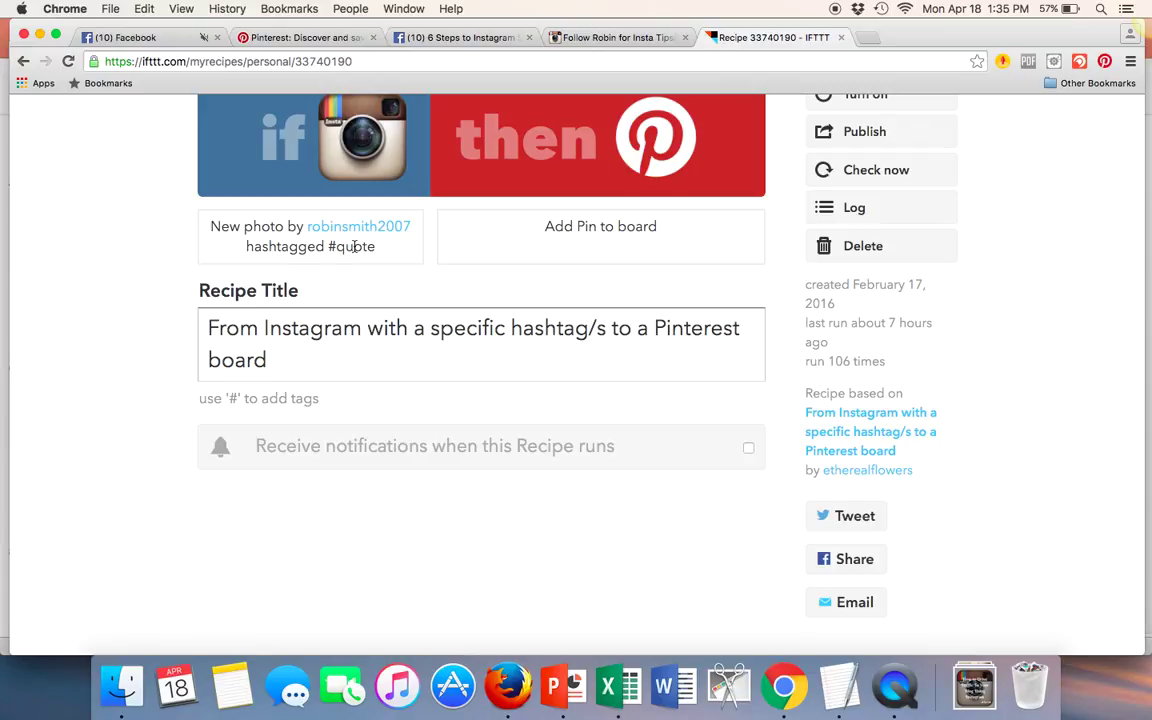
{"action": "scroll", "coordinate": [138, 410], "scroll_direction": "down", "scroll_amount": 5}
{"action": "scroll", "coordinate": [138, 410], "scroll_direction": "down", "scroll_amount": 3}
{"action": "scroll", "coordinate": [138, 410], "scroll_direction": "down", "scroll_amount": 1}
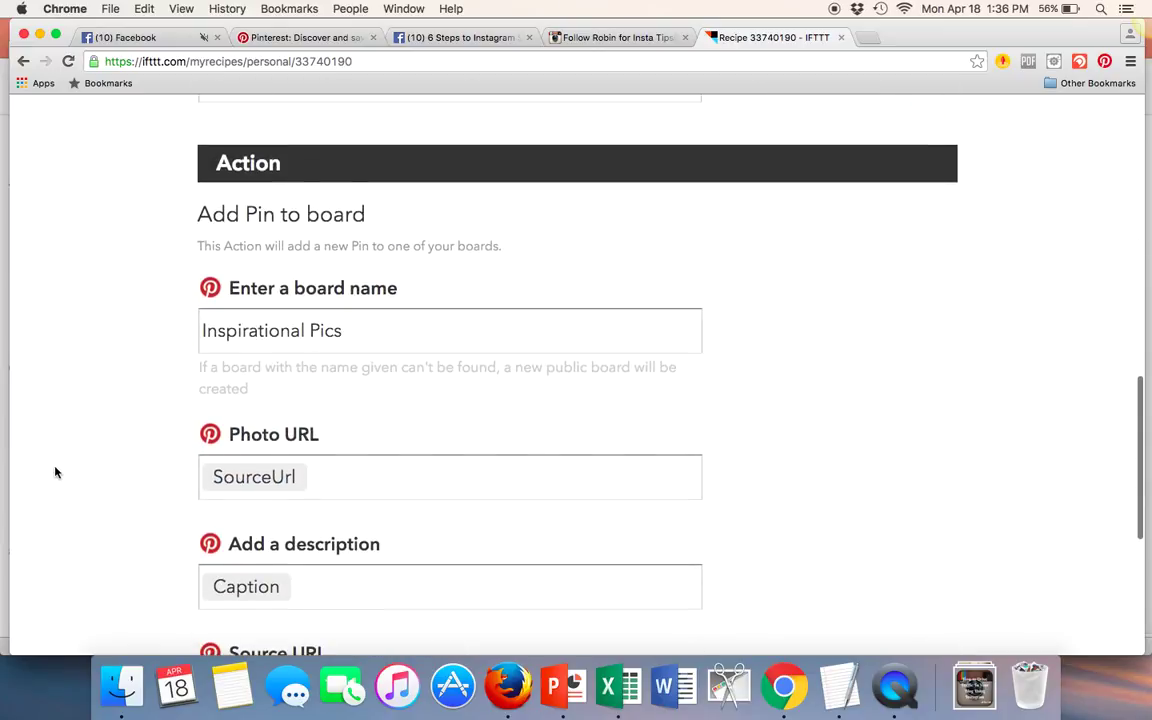
{"action": "scroll", "coordinate": [56, 472], "scroll_direction": "up", "scroll_amount": 3}
{"action": "scroll", "coordinate": [150, 445], "scroll_direction": "down", "scroll_amount": 10}
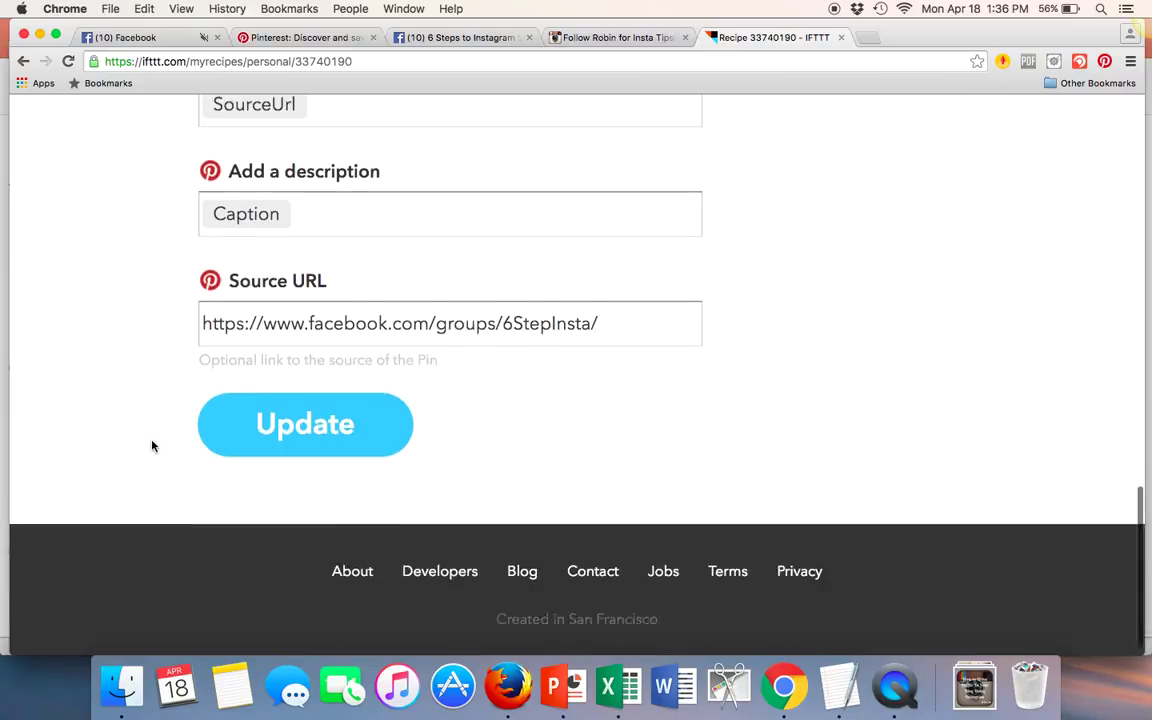
{"action": "left_click", "coordinate": [330, 38]}
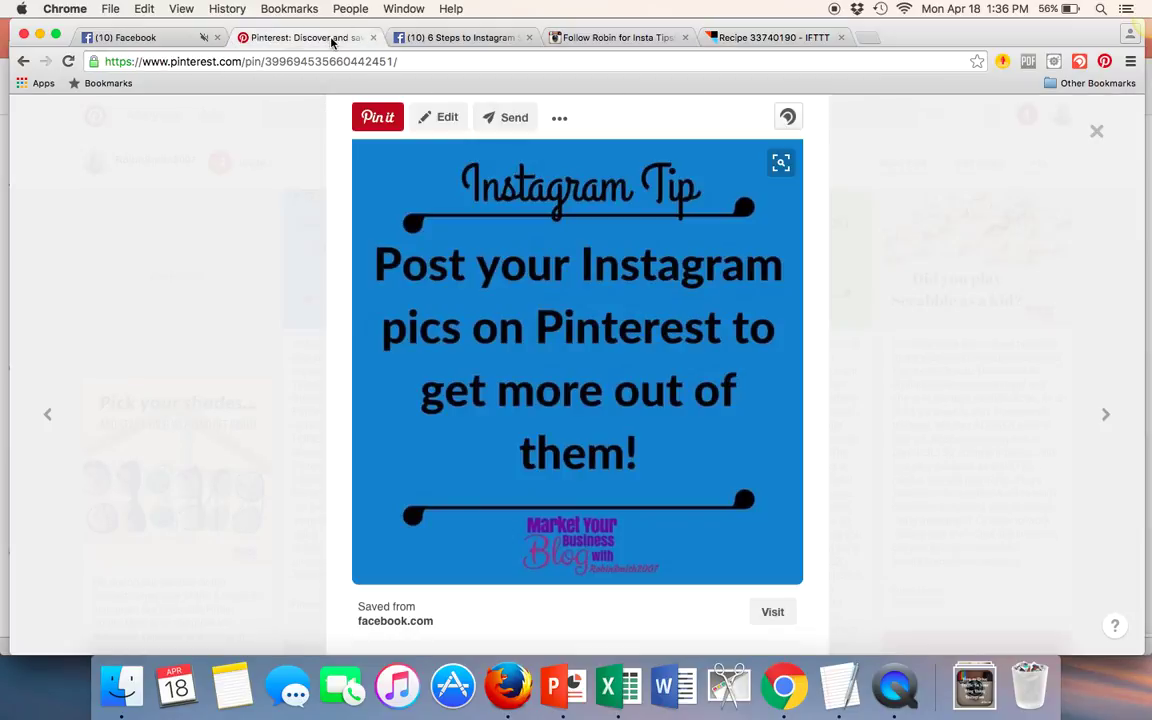
- View the Inspirational Pics board of #quote pins, then return to the Instagram post
{"action": "left_click", "coordinate": [1095, 132]}
{"action": "left_click", "coordinate": [149, 163]}
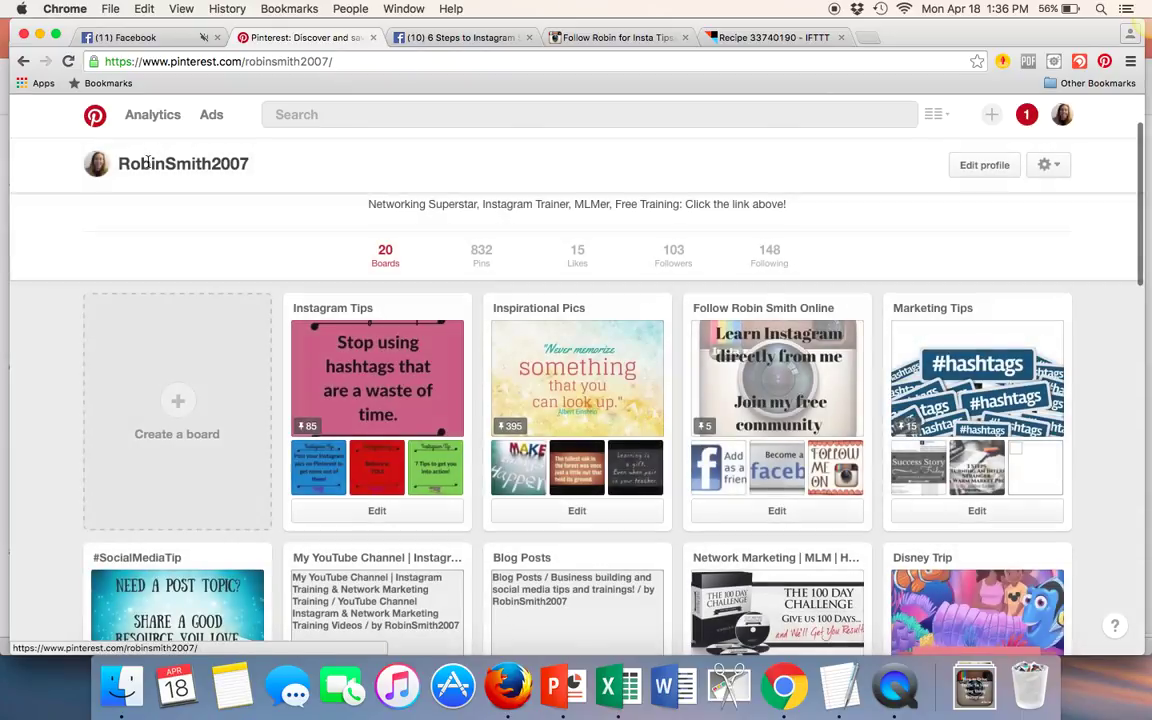
{"action": "left_click", "coordinate": [529, 319]}
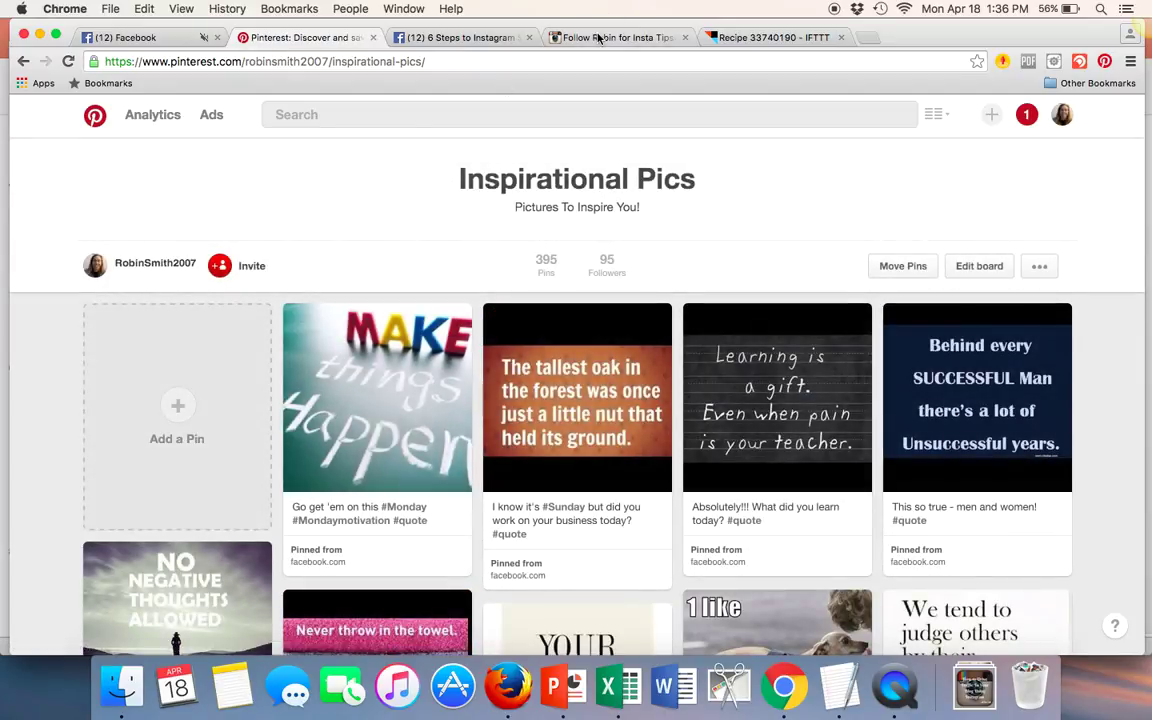
{"action": "left_click", "coordinate": [598, 38]}
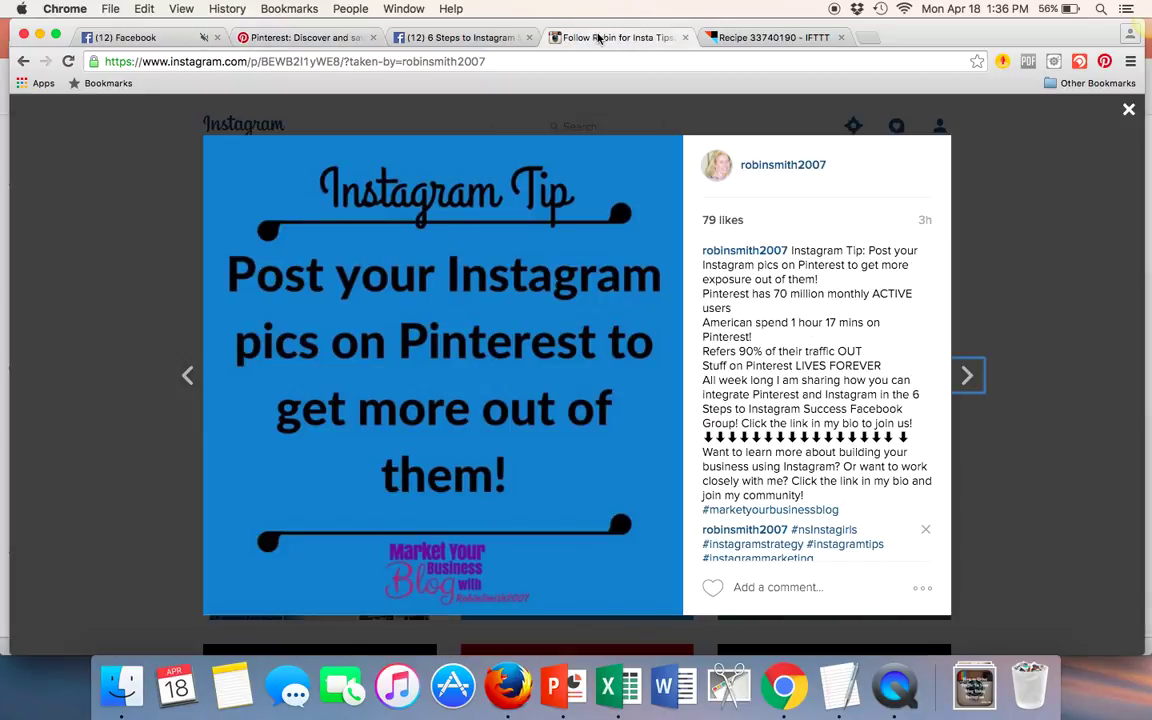
- Compare the #quote 'MAKE things Happen' Instagram post with its Inspirational Pics pin, then return to IFTTT
{"action": "left_click", "coordinate": [1126, 110]}
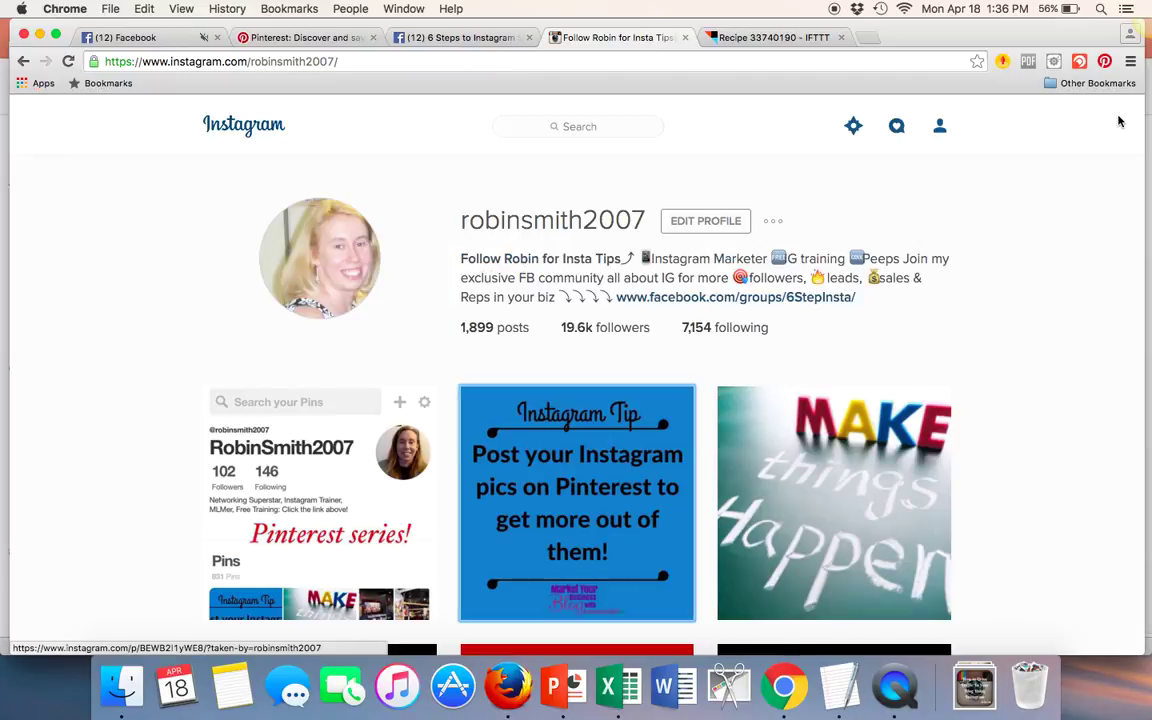
{"action": "left_click", "coordinate": [820, 527]}
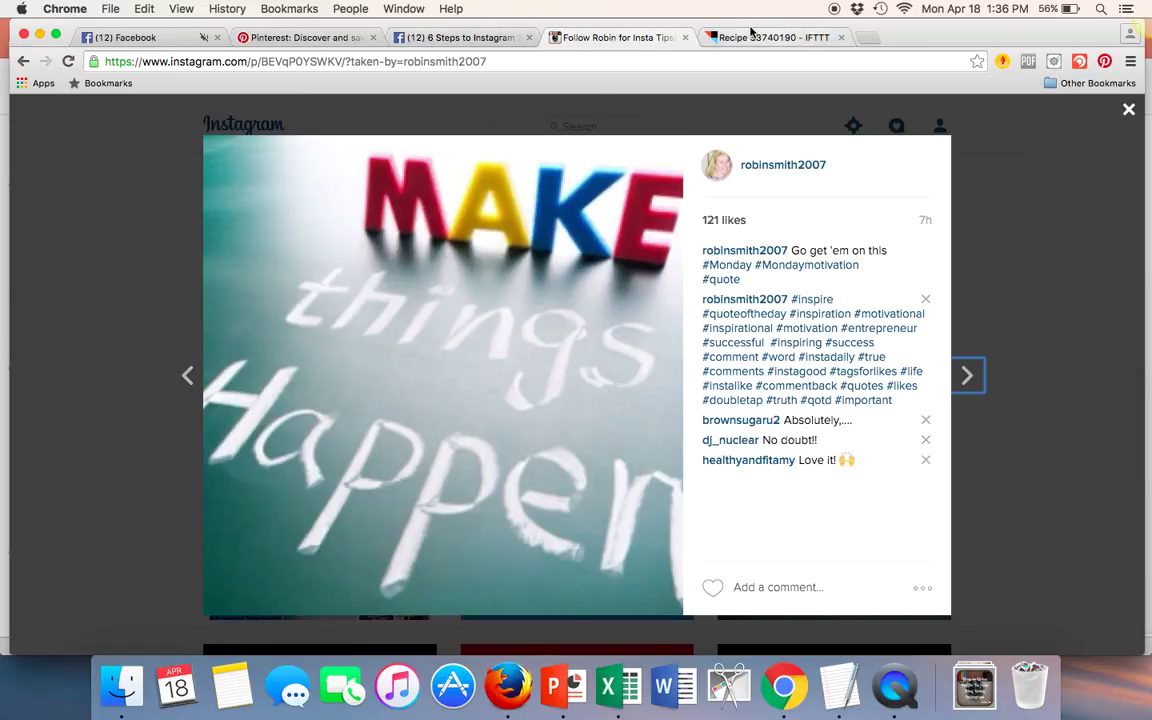
{"action": "left_click", "coordinate": [250, 33]}
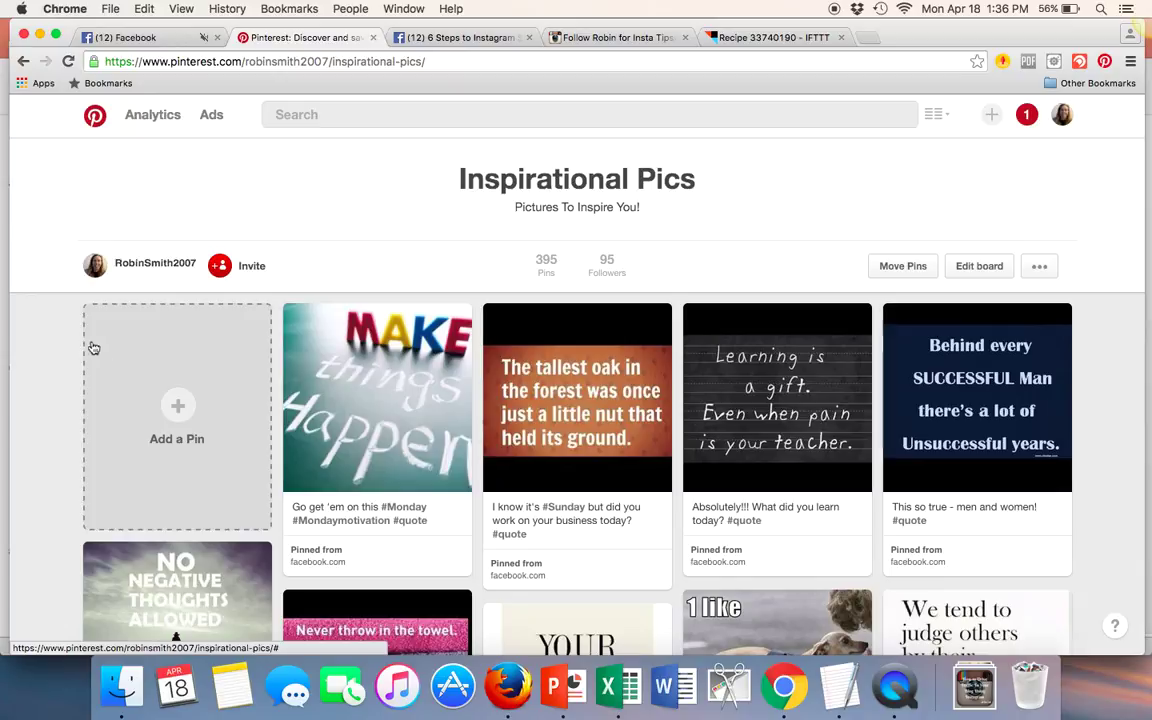
{"action": "left_click", "coordinate": [770, 37]}
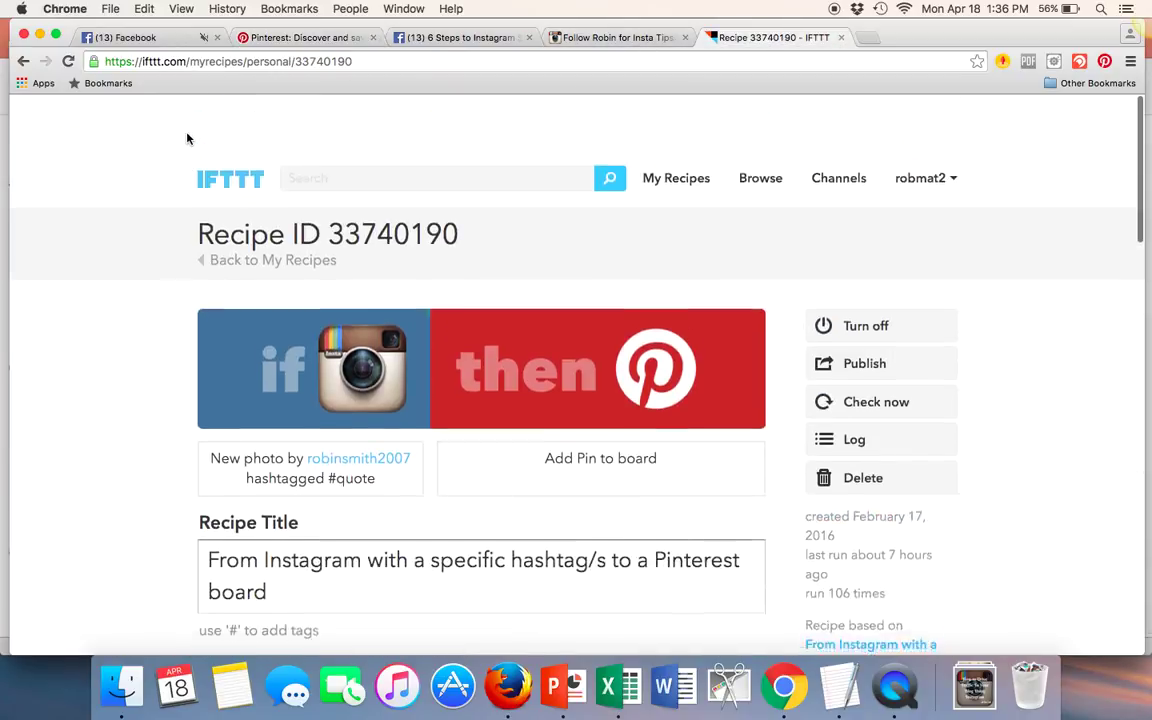
- Go back to IFTTT's main Recipes discovery page via the logo
{"action": "left_click", "coordinate": [211, 134]}
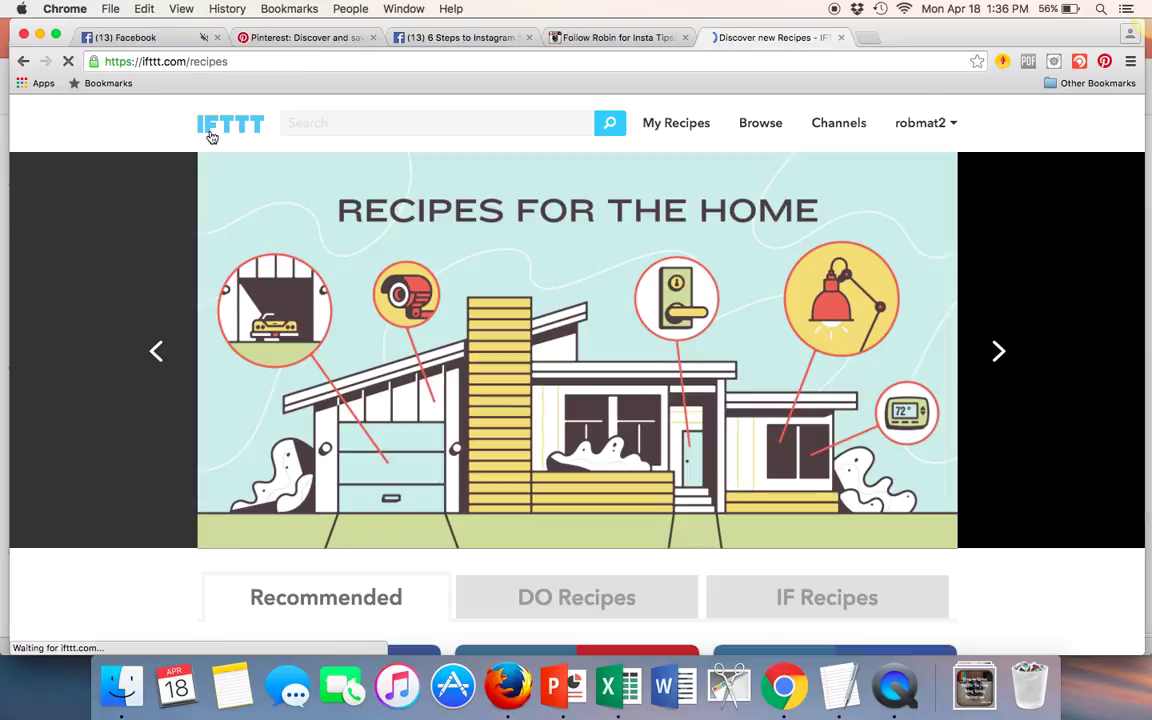